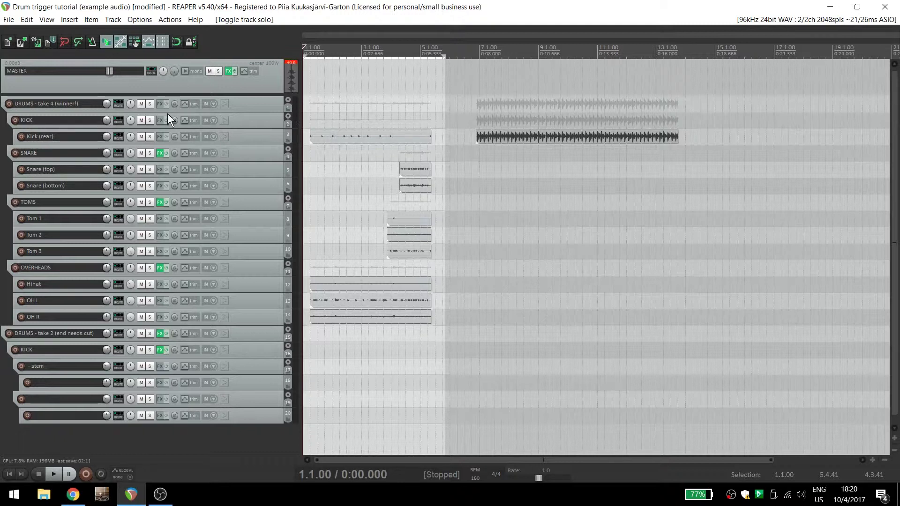
# Solo the KICK folder track of the take 4 drums and add the ReaGate effect to it
pyautogui.click(150, 120)
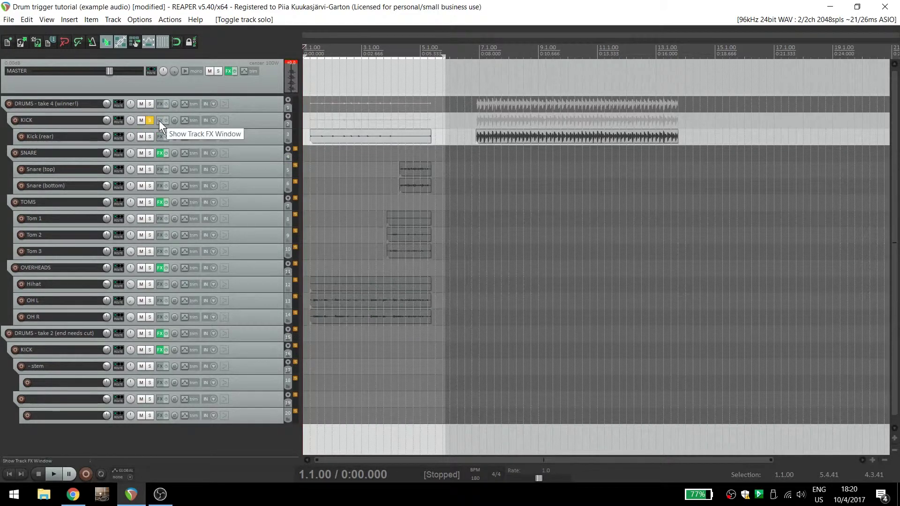
pyautogui.click(159, 120)
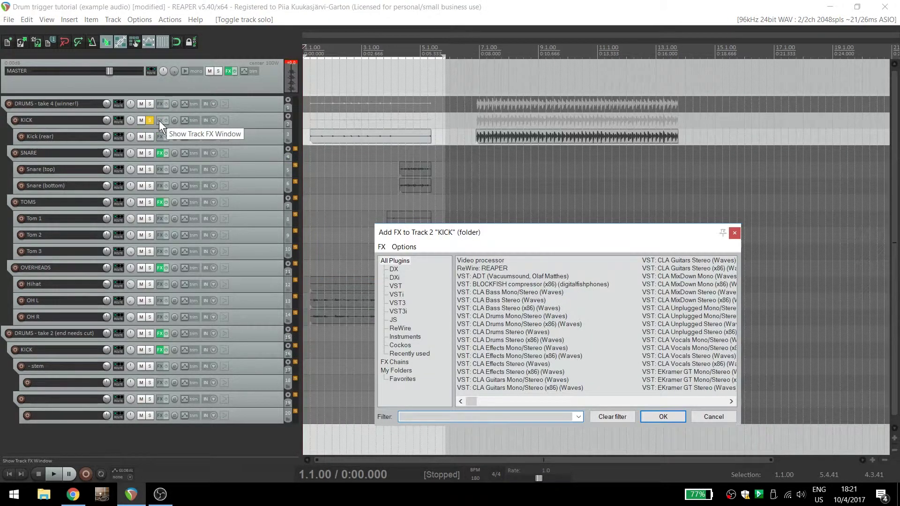
pyautogui.write('rea')
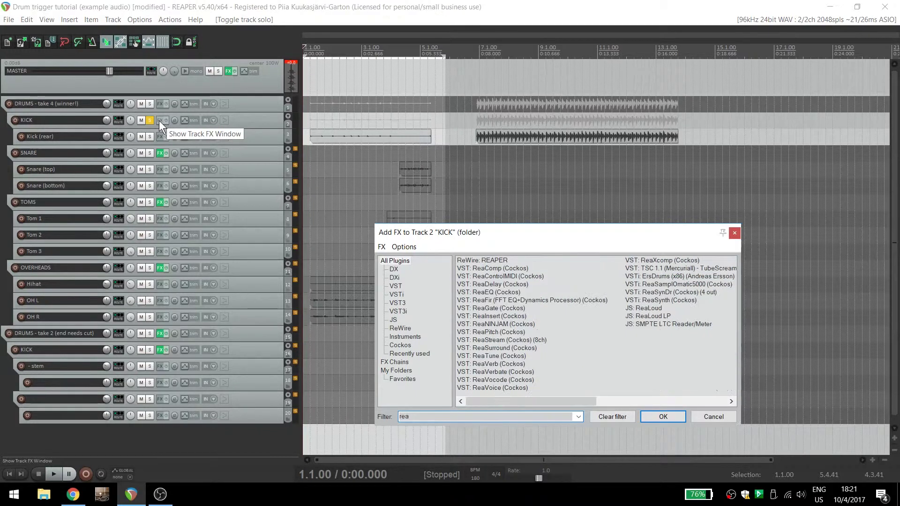
pyautogui.write('g')
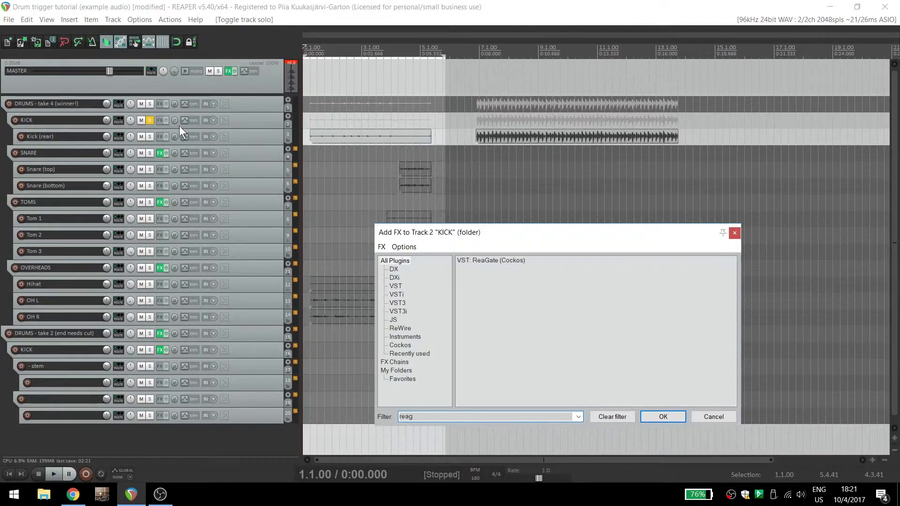
pyautogui.click(486, 260)
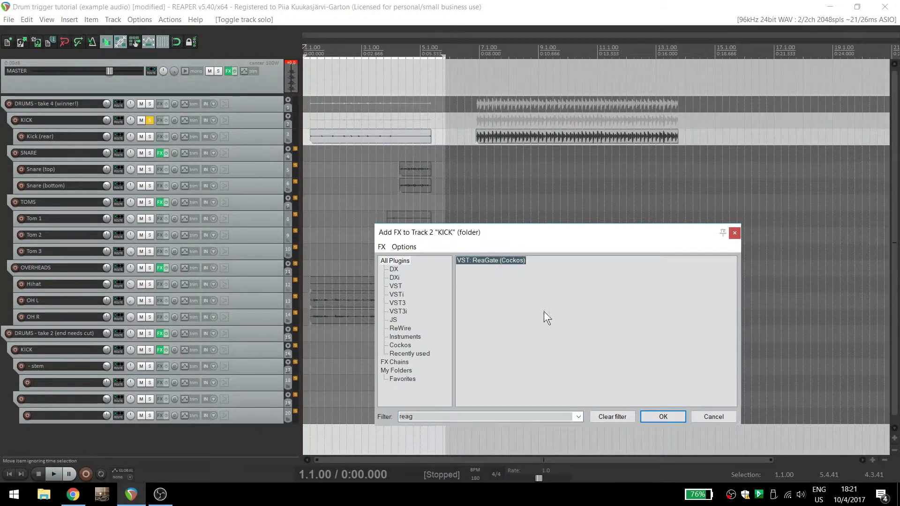
pyautogui.click(656, 411)
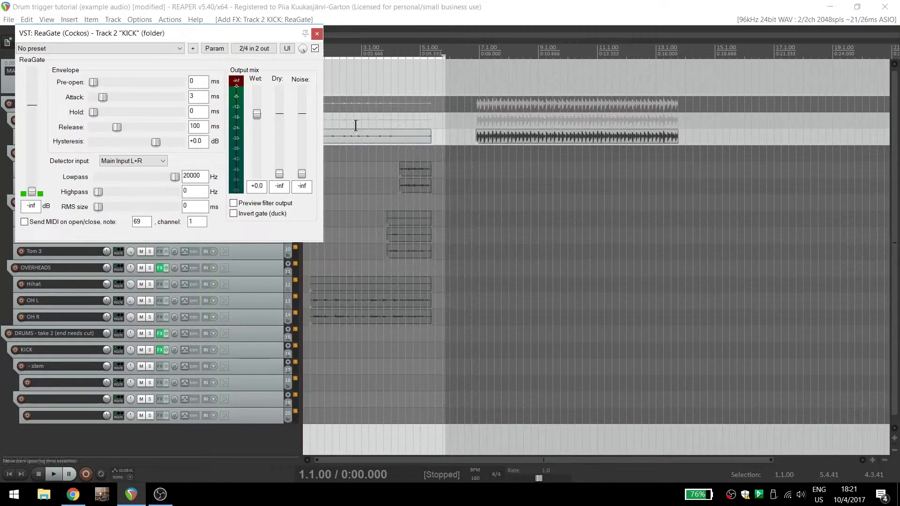
# Load the "stock - Kick to MIDI" preset in ReaGate and play the kick through it
pyautogui.click(153, 52)
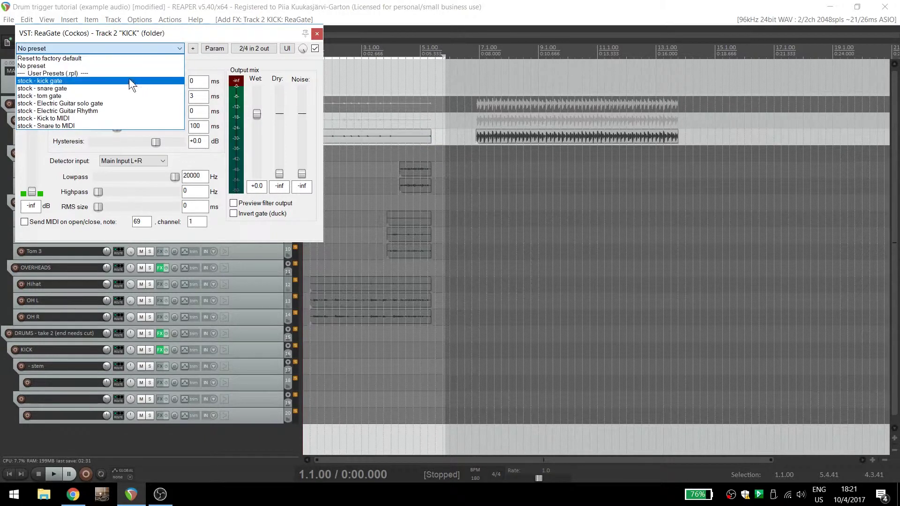
pyautogui.click(96, 118)
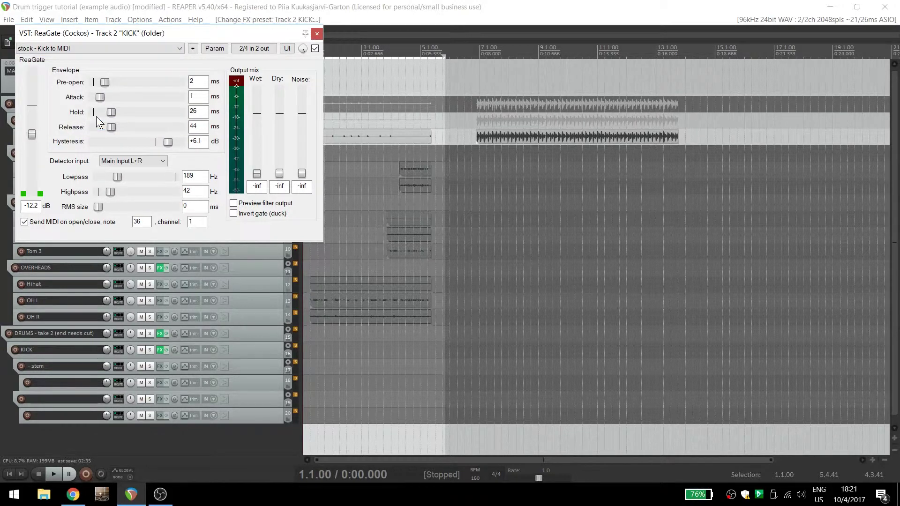
pyautogui.press('space')
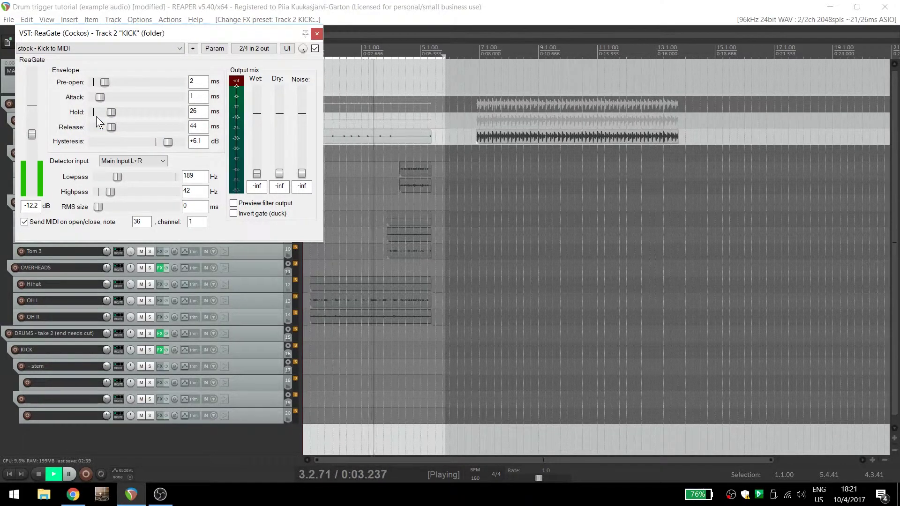
pyautogui.press('space')
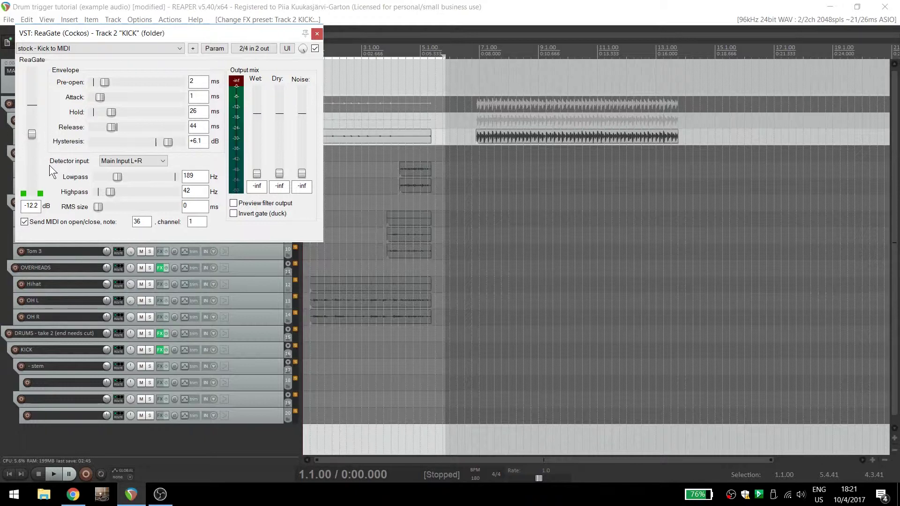
# Lower the ReaGate threshold to -30.3 dB while playing the kick, and restart playback to check the triggering
pyautogui.press('space')
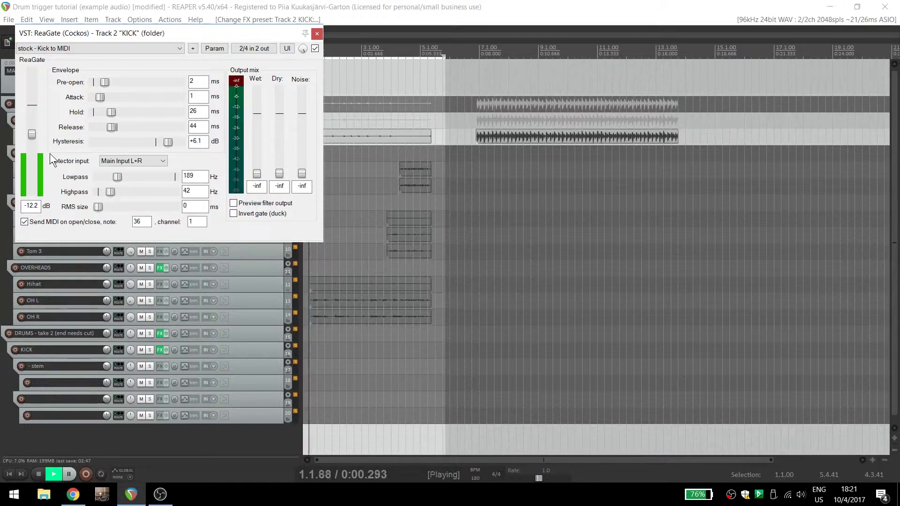
pyautogui.moveTo(30, 133); pyautogui.dragTo(30, 162)
pyautogui.press('space')
pyautogui.press('space')
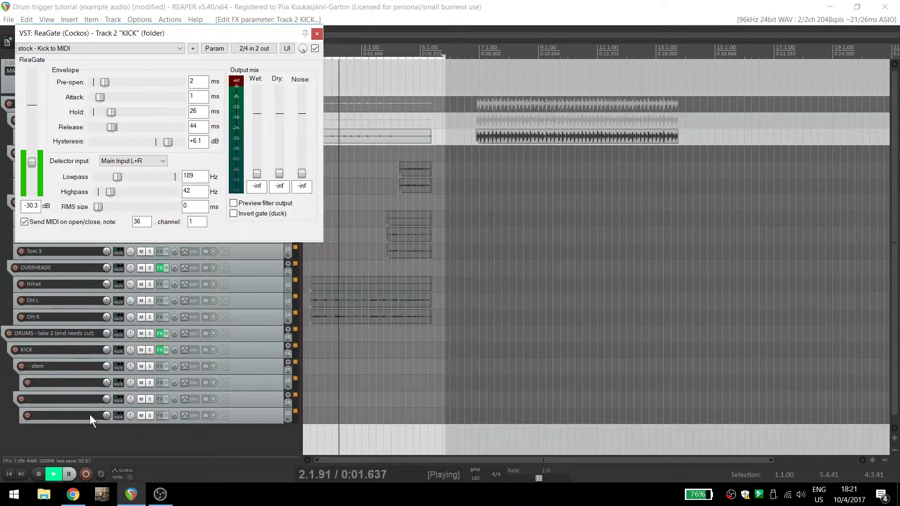
# Turn on repeat, stop playback and close the ReaGate window
pyautogui.click(100, 474)
pyautogui.press('space')
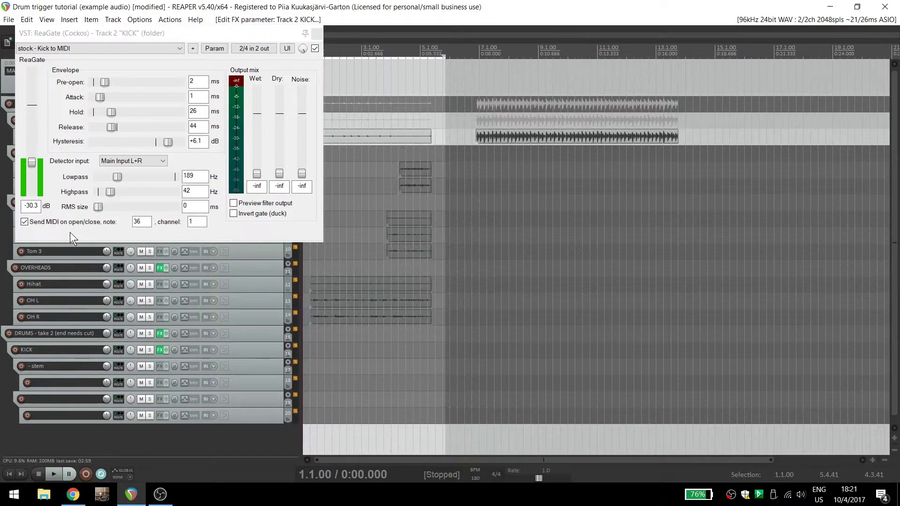
pyautogui.click(321, 36)
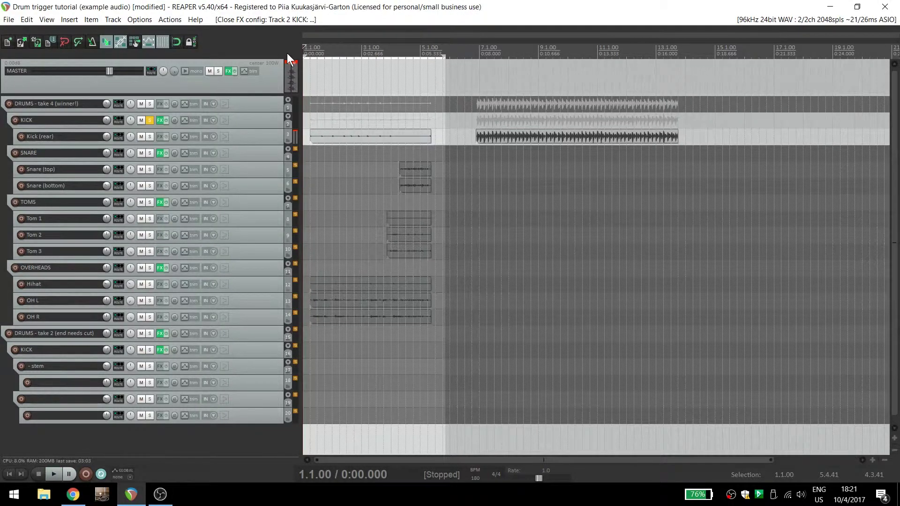
# Add the ReaSamplOmatic5000 sampler after ReaGate in the KICK folder track's effects chain
pyautogui.click(159, 121)
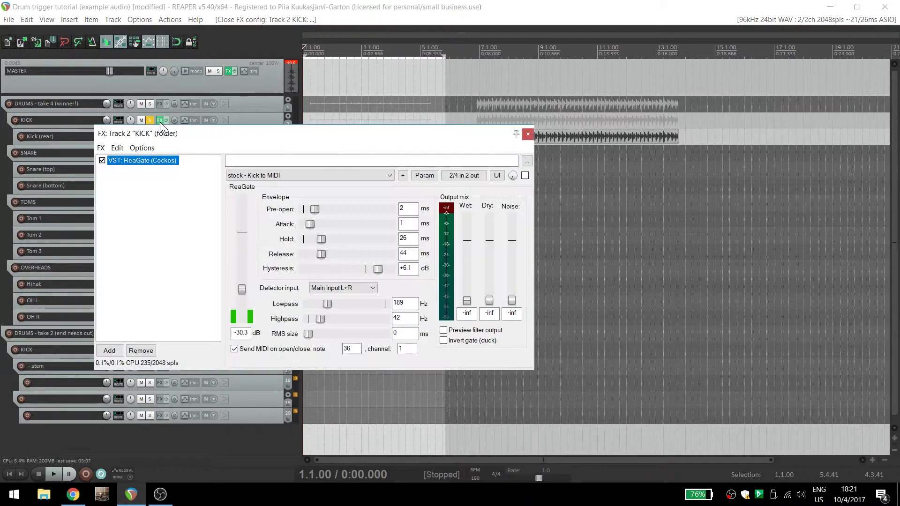
pyautogui.doubleClick(173, 213)
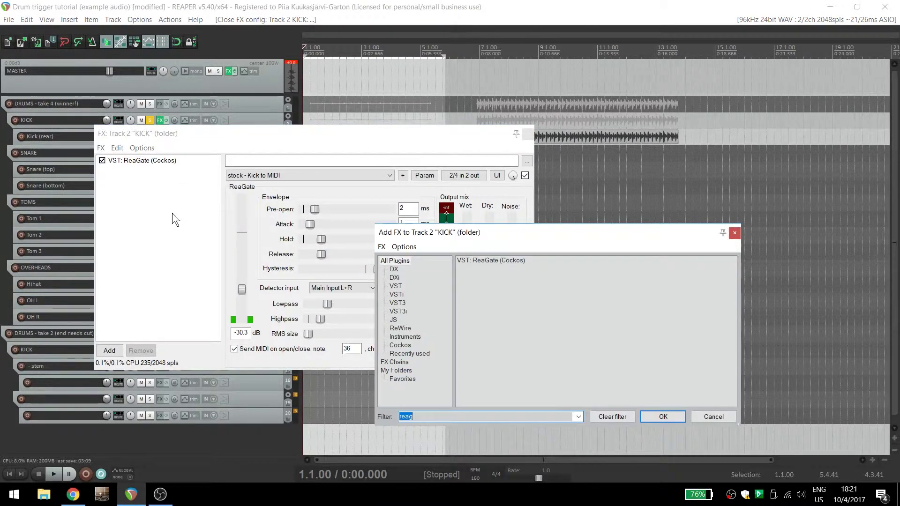
pyautogui.write('reas')
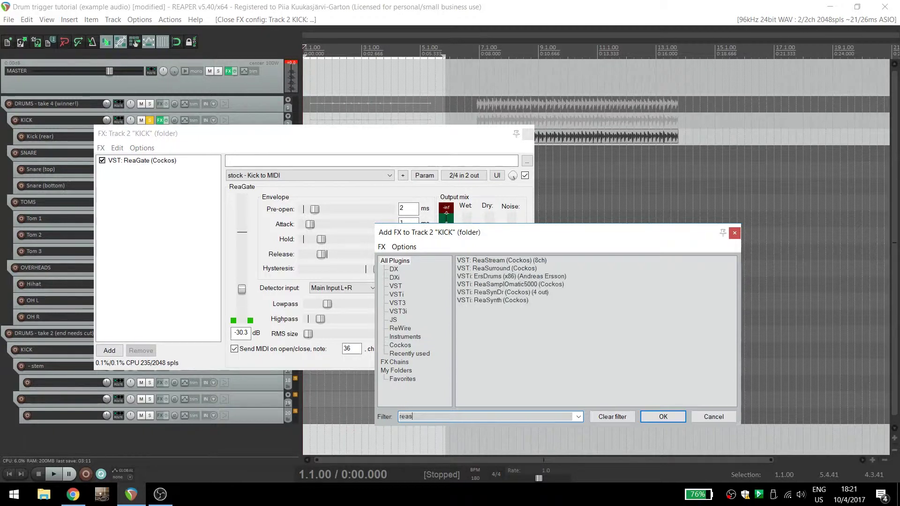
pyautogui.click(472, 285)
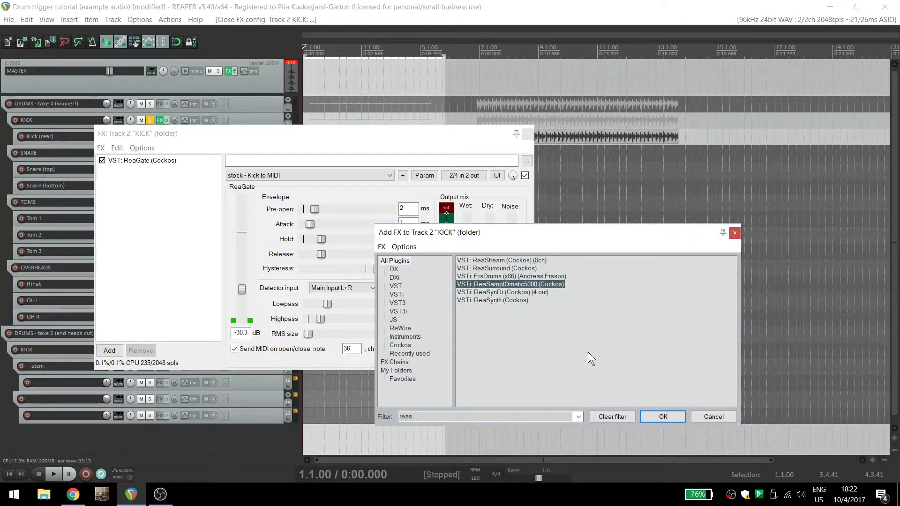
pyautogui.click(662, 414)
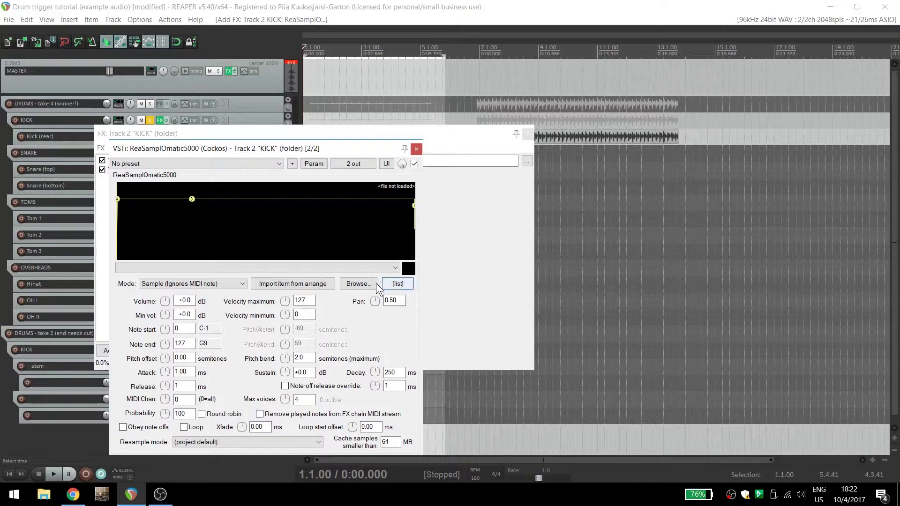
# Load the sample 171104__dwsd__kick-gettinglaid.wav into ReaSamplOmatic5000
pyautogui.click(358, 285)
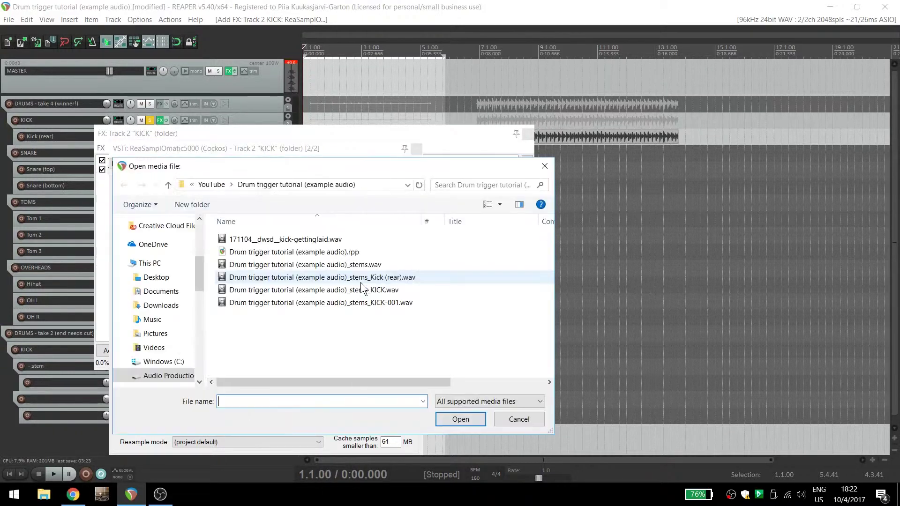
pyautogui.click(319, 243)
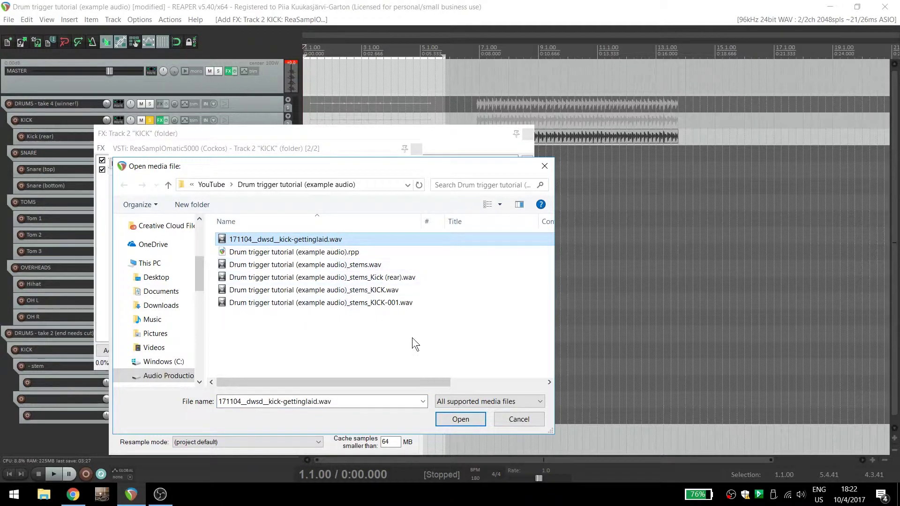
pyautogui.click(456, 419)
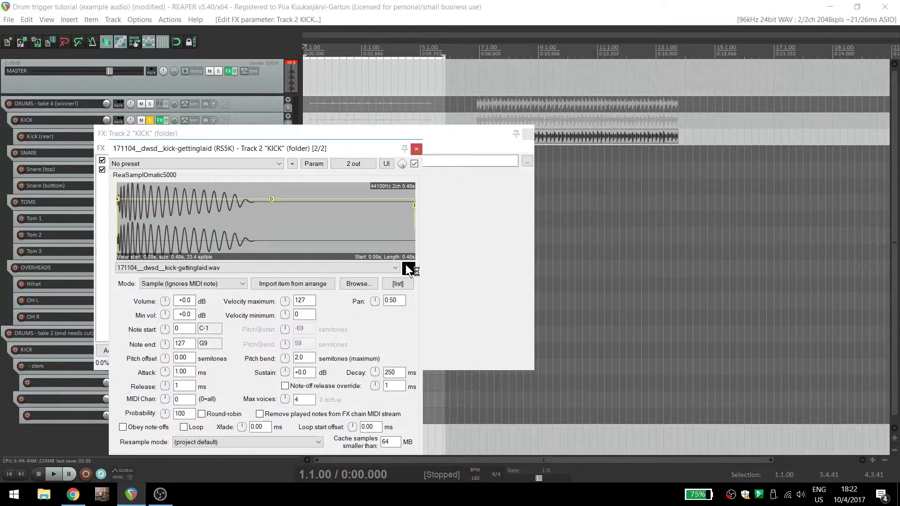
# Play back the triggered kick sample, close the sampler and effects chain windows, and stop playback
pyautogui.press('space')
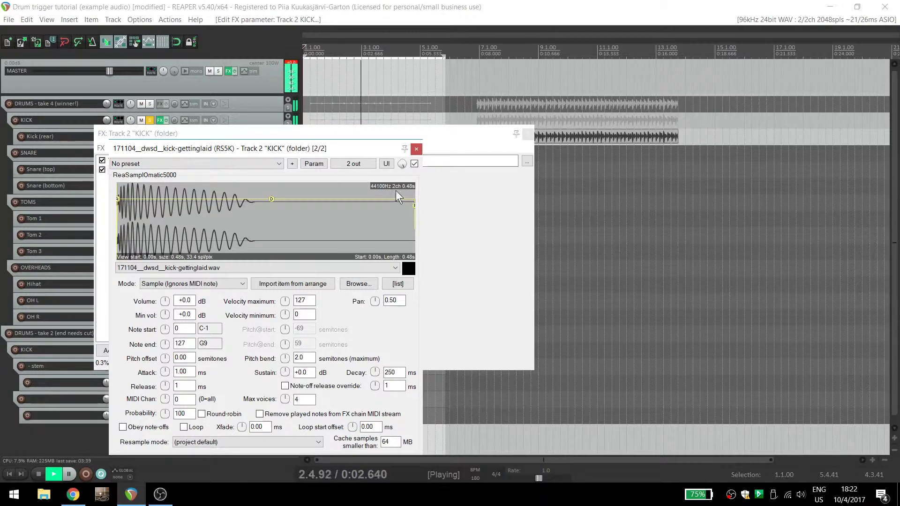
pyautogui.click(415, 148)
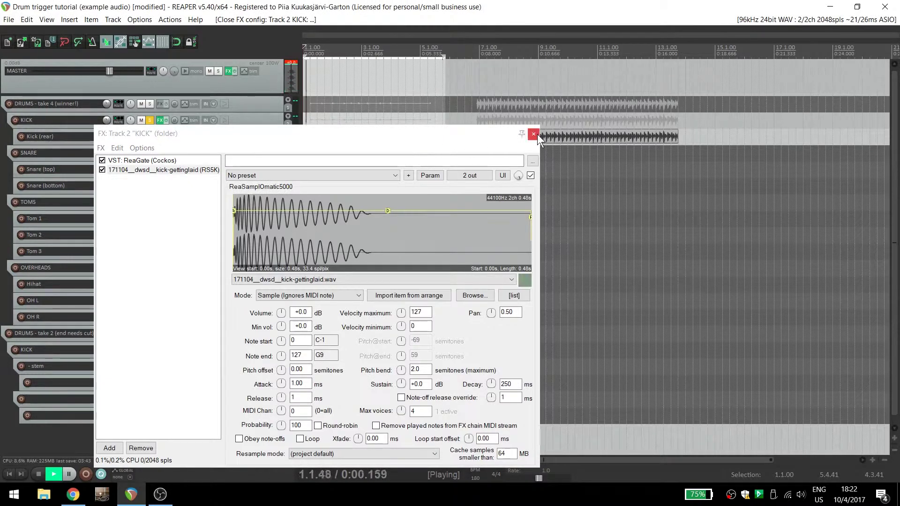
pyautogui.click(533, 134)
pyautogui.press('space')
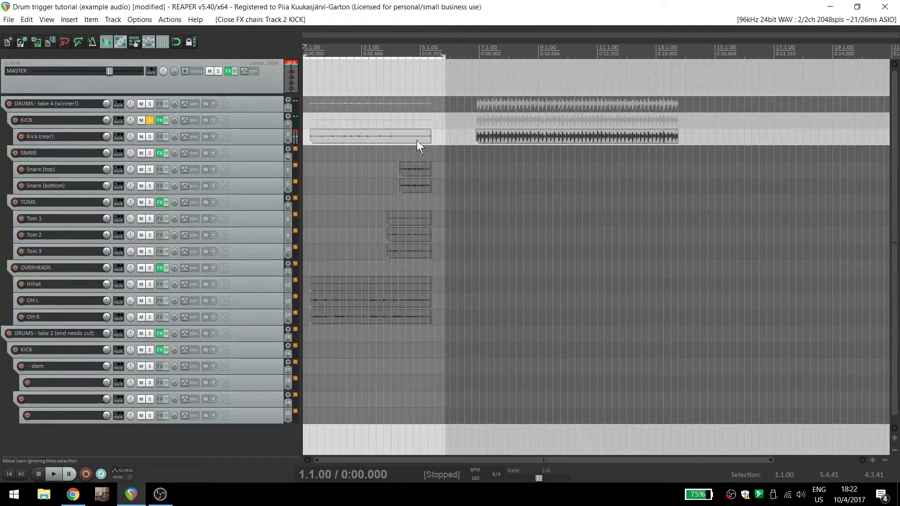
# Render the KICK folder track to a mono stem track, muting the original
pyautogui.click(265, 136)
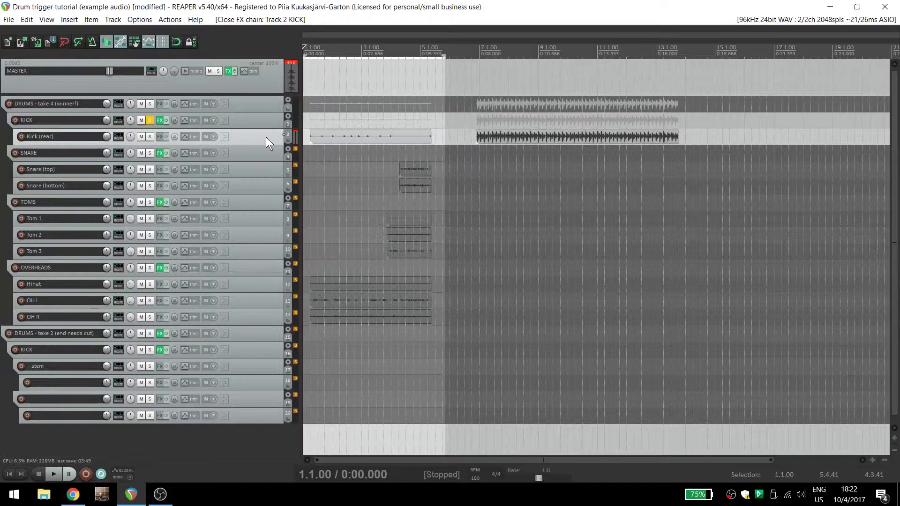
pyautogui.click(255, 121)
pyautogui.rightClick(255, 121)
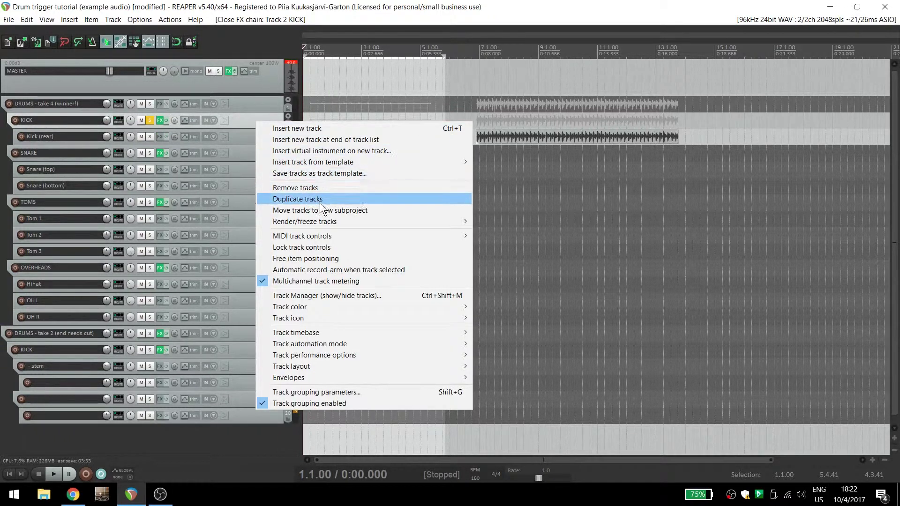
pyautogui.moveTo(333, 219)
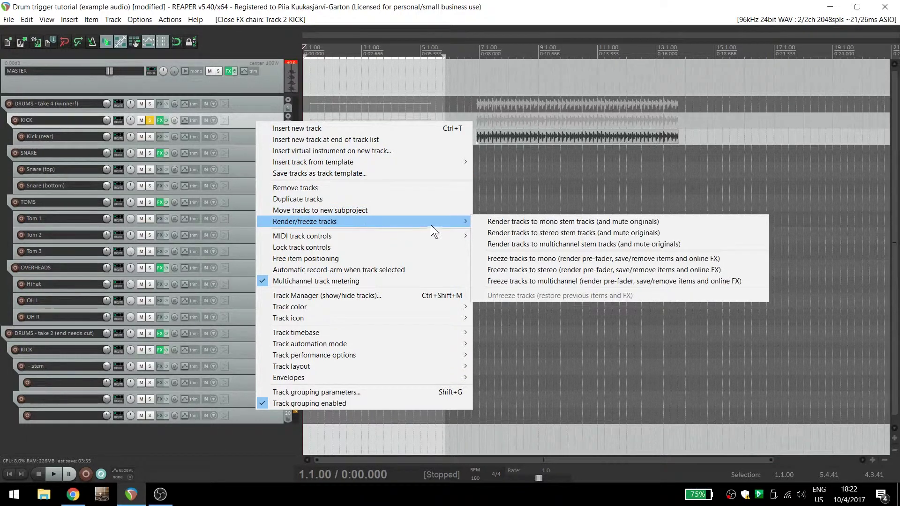
pyautogui.click(511, 222)
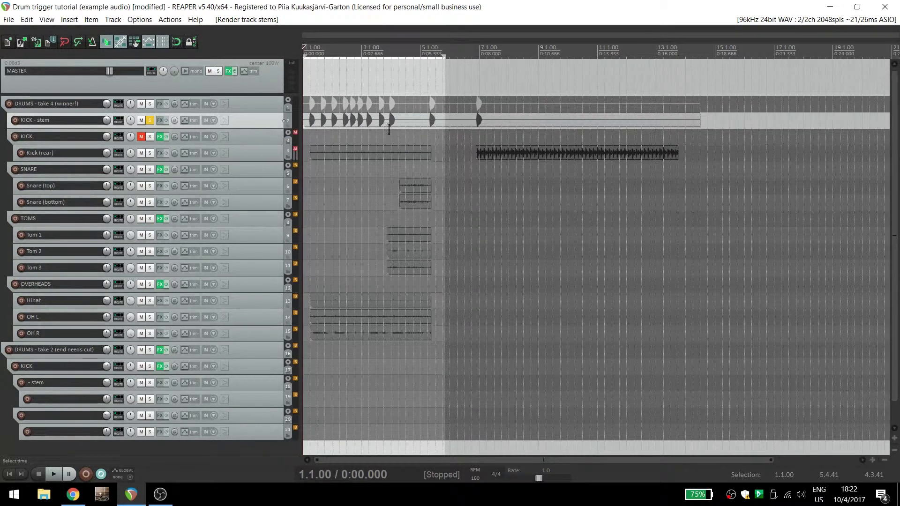
pyautogui.click(296, 139)
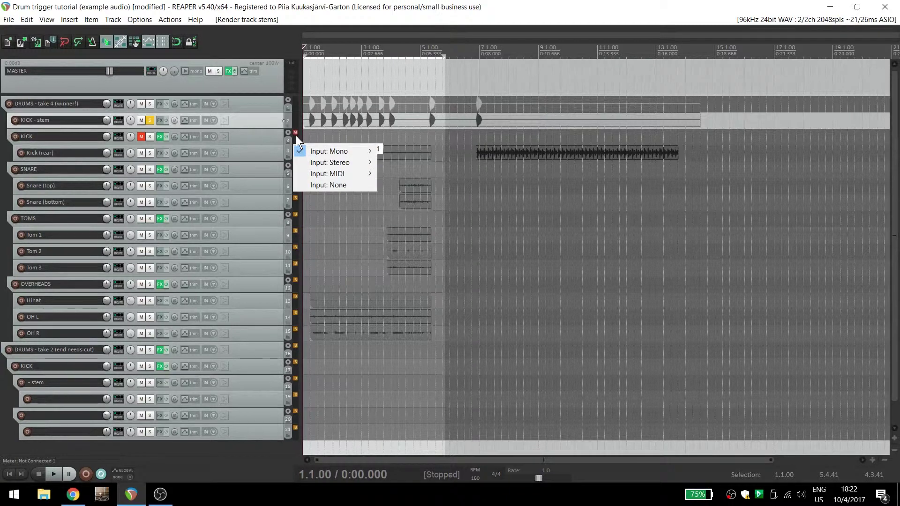
pyautogui.press('Up')
pyautogui.press('Up')
pyautogui.press('Up')
pyautogui.press('Up')
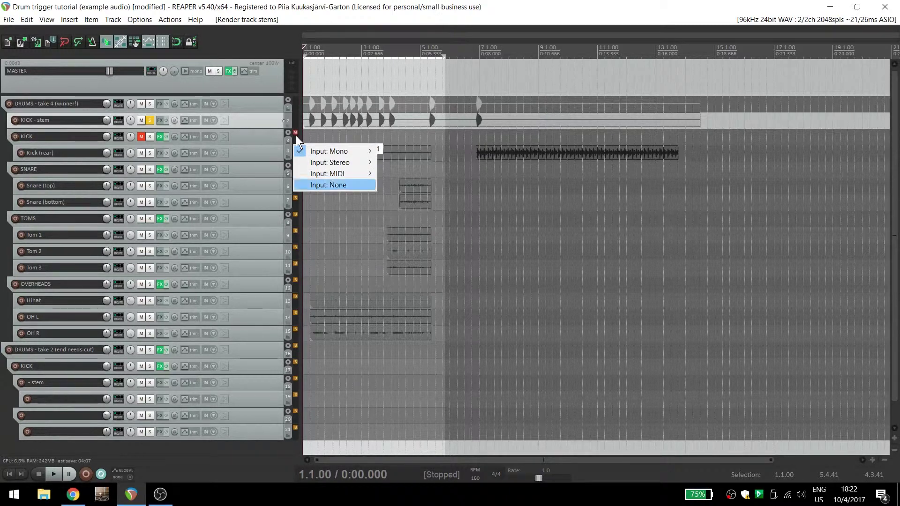
pyautogui.press('Escape')
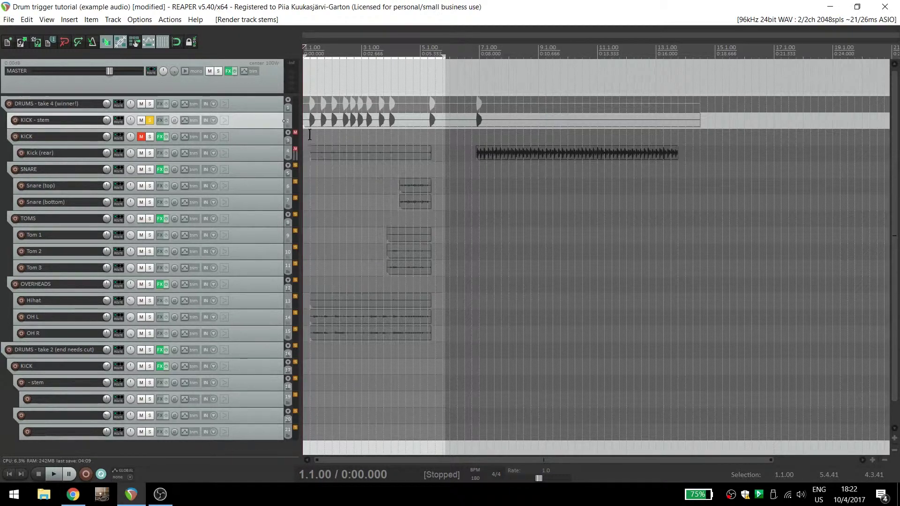
# Shift the rendered item on the KICK stem track slightly later in time, past the first original kick hit
pyautogui.click(310, 133)
pyautogui.scroll(8, 310, 133)
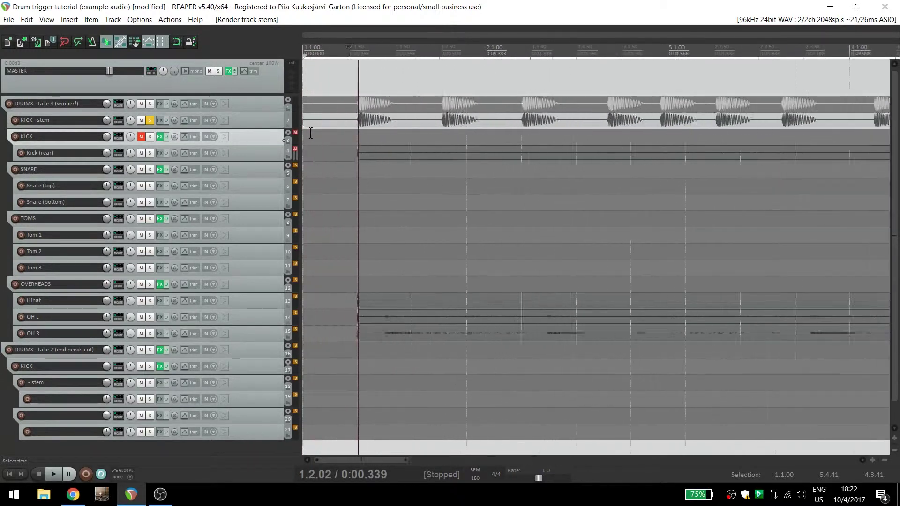
pyautogui.scroll(2, 310, 133)
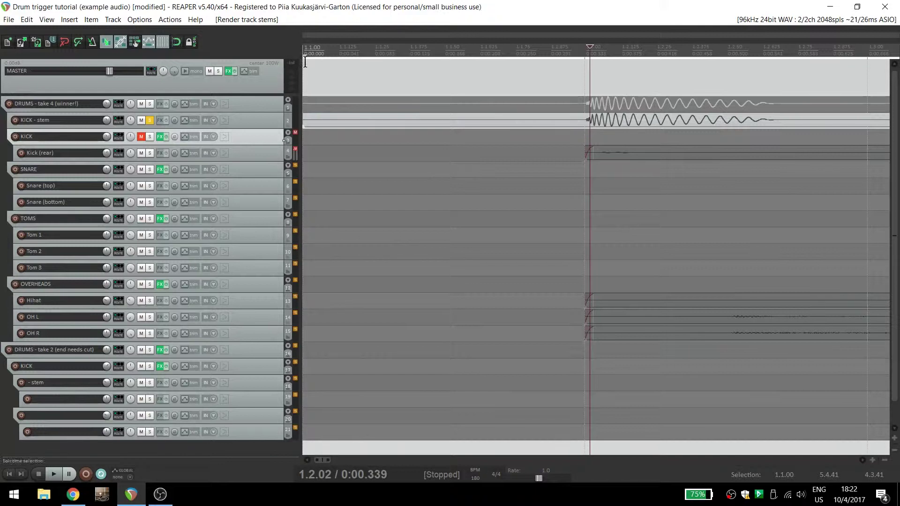
pyautogui.moveTo(605, 122); pyautogui.dragTo(622, 123)
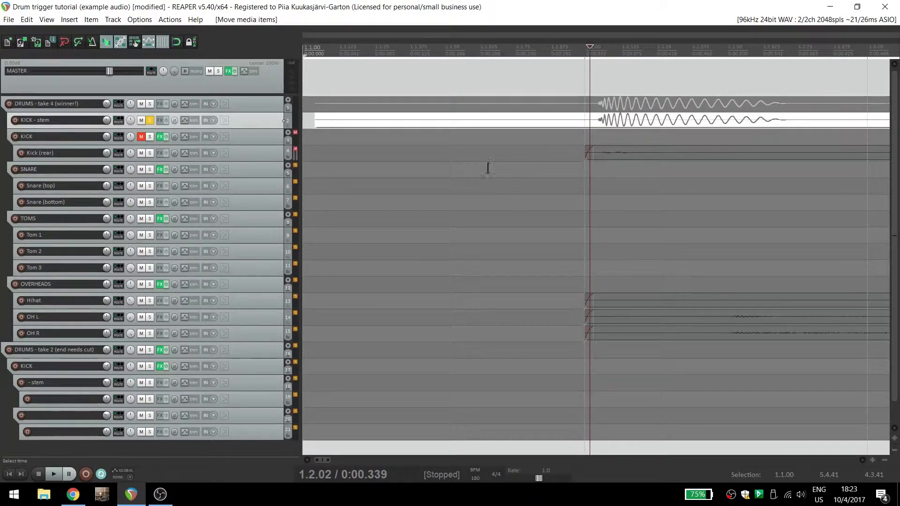
# Enlarge the Kick (rear) track to compare its first hit with the stem, and shrink it back to compact height
pyautogui.moveTo(270, 161); pyautogui.dragTo(237, 340)
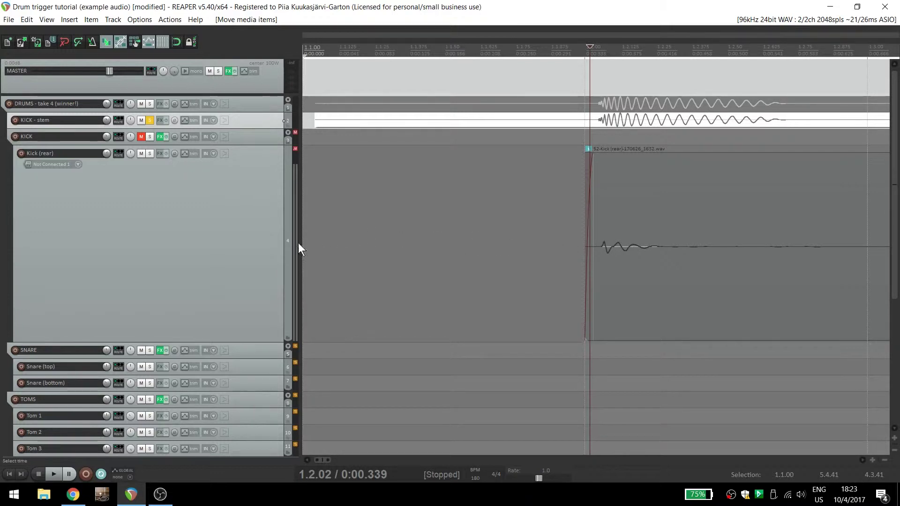
pyautogui.moveTo(228, 342); pyautogui.dragTo(232, 150)
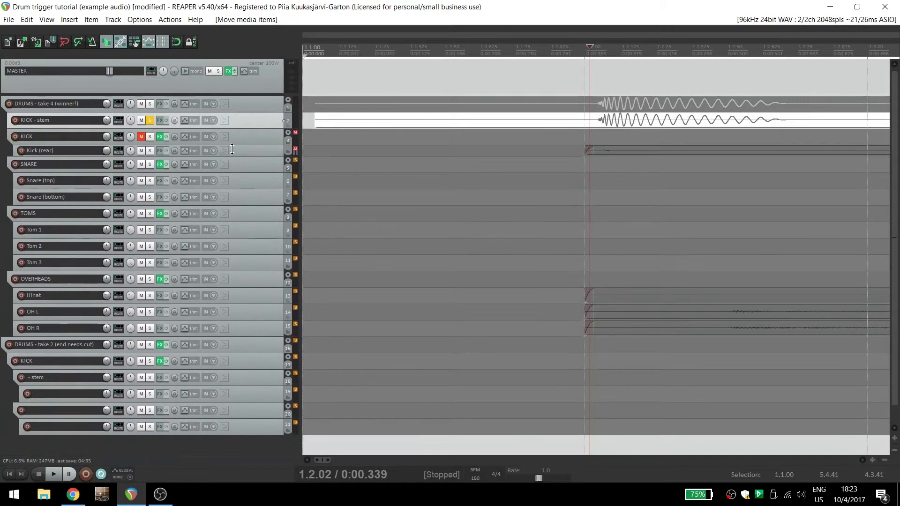
# Unmute the KICK folder track, mute the KICK - stem track and turn off its solo
pyautogui.click(142, 135)
pyautogui.click(141, 120)
pyautogui.click(149, 120)
pyautogui.scroll(-8, 557, 155)
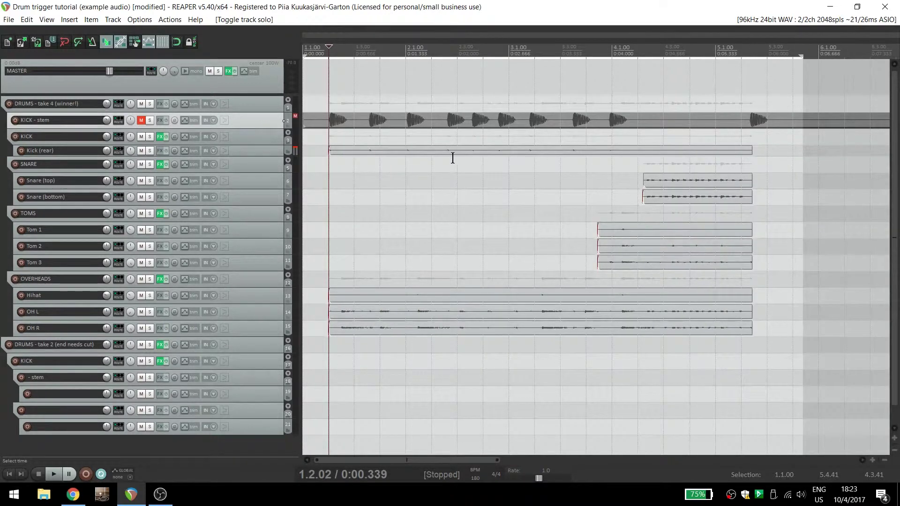
# Remove the kick-gettinglaid sampler from the KICK folder's effects chain, keeping ReaGate on the stock - Kick to MIDI preset
pyautogui.click(161, 139)
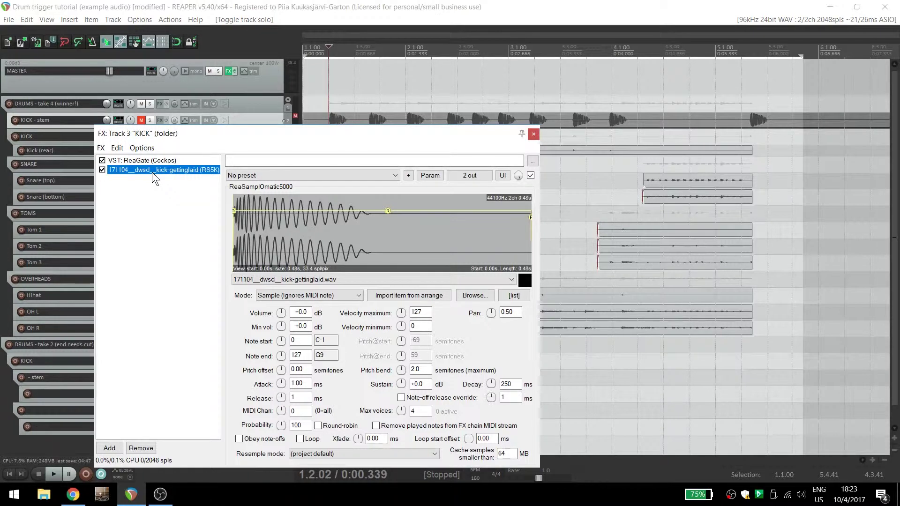
pyautogui.press('Delete')
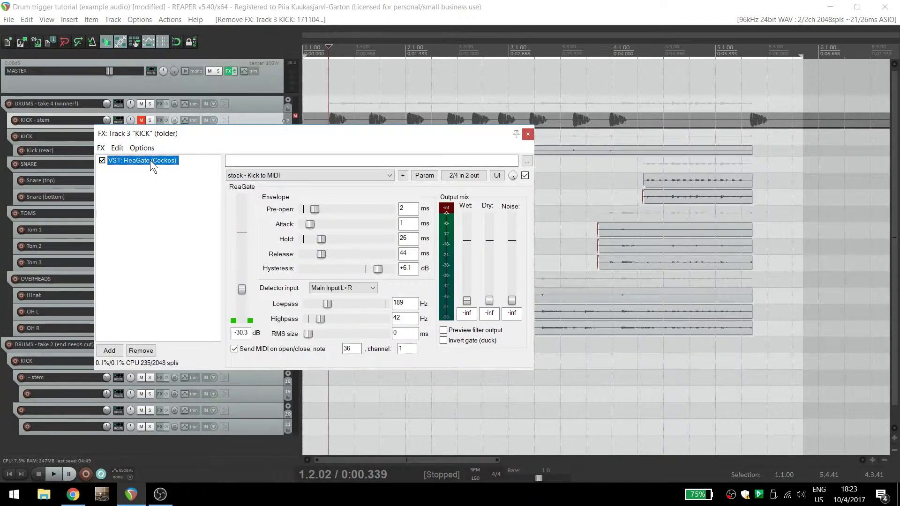
pyautogui.click(271, 176)
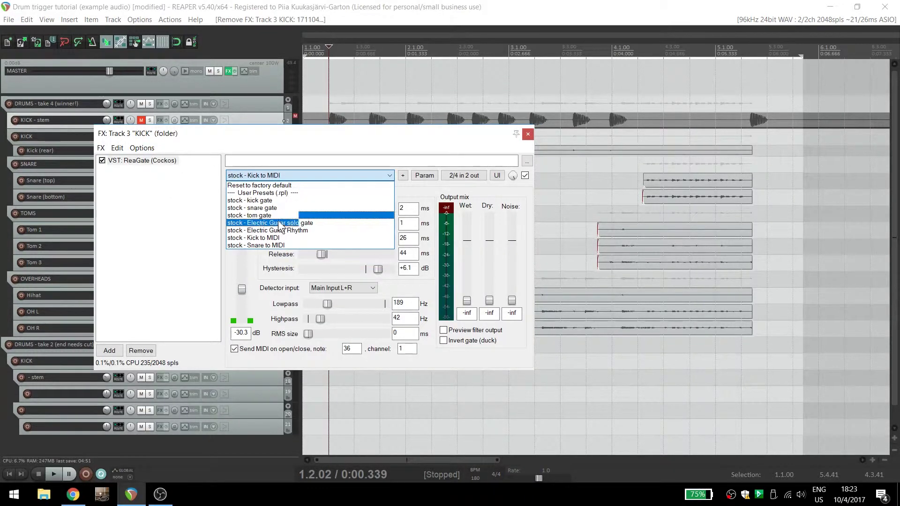
pyautogui.click(192, 240)
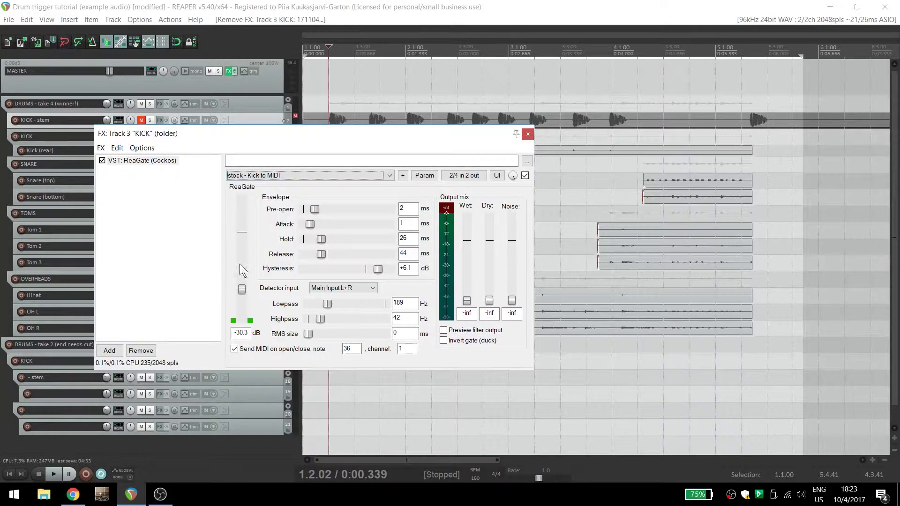
# Add the MT-PowerDrumKit instrument after ReaGate on the KICK folder track and skip its donation screen
pyautogui.doubleClick(177, 258)
pyautogui.write('mt')
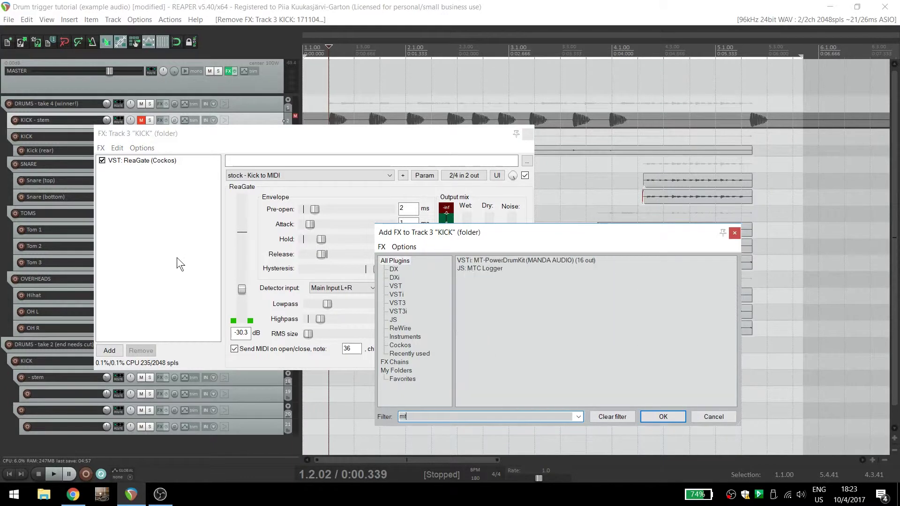
pyautogui.click(497, 260)
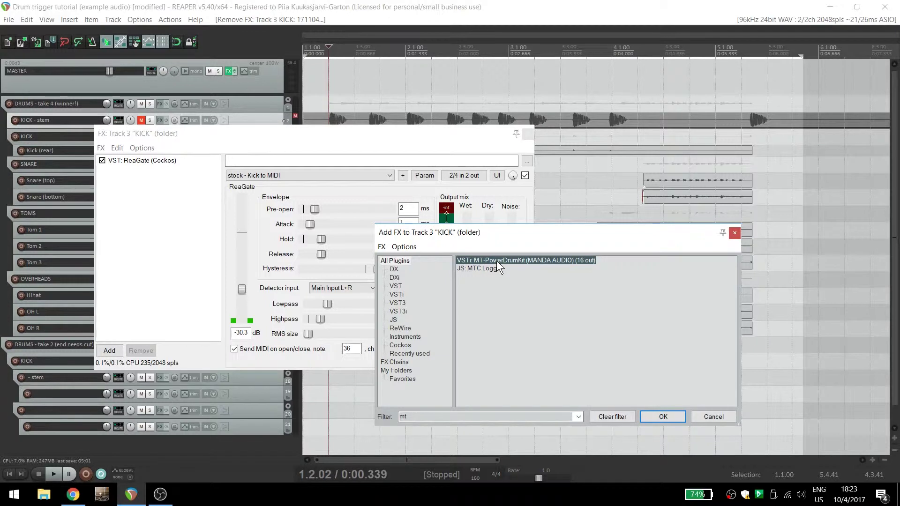
pyautogui.doubleClick(497, 261)
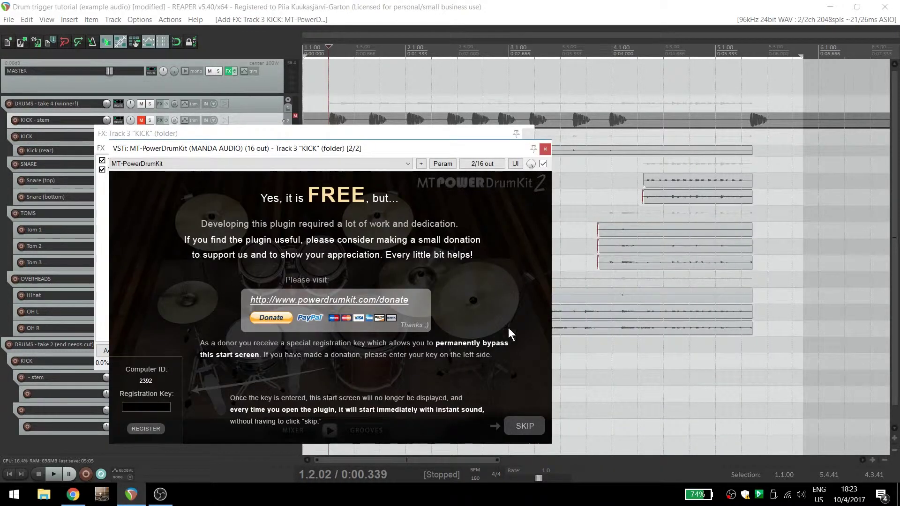
pyautogui.click(515, 421)
# Play back the kick triggering MT-PowerDrumKit, stop playback, and close the instrument and effects chain windows
pyautogui.press('space')
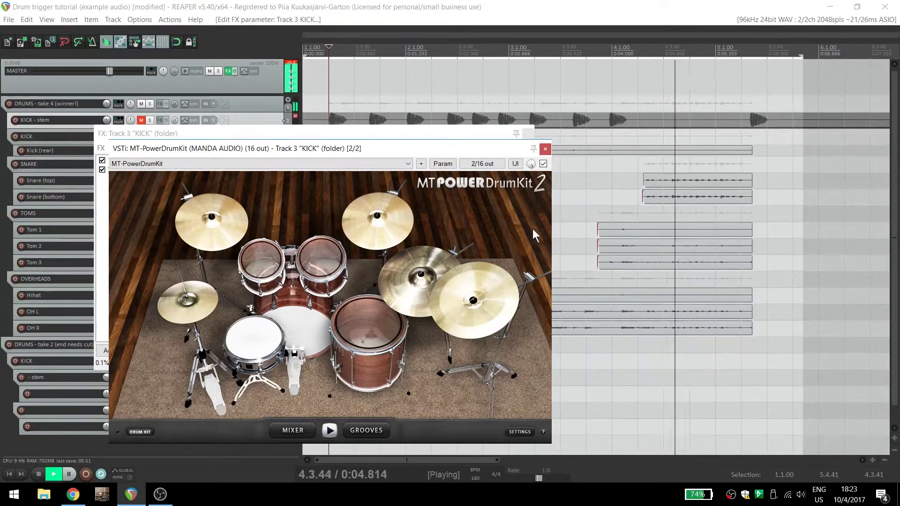
pyautogui.press('space')
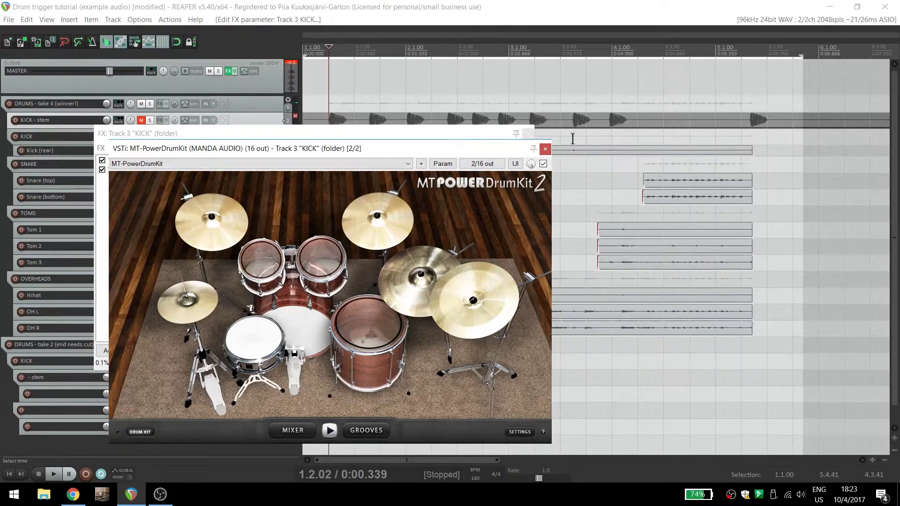
pyautogui.click(546, 149)
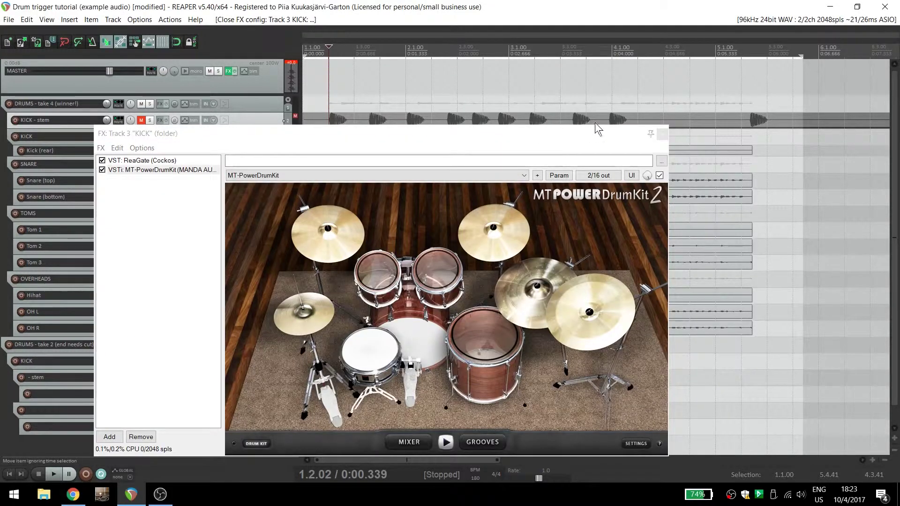
pyautogui.click(659, 132)
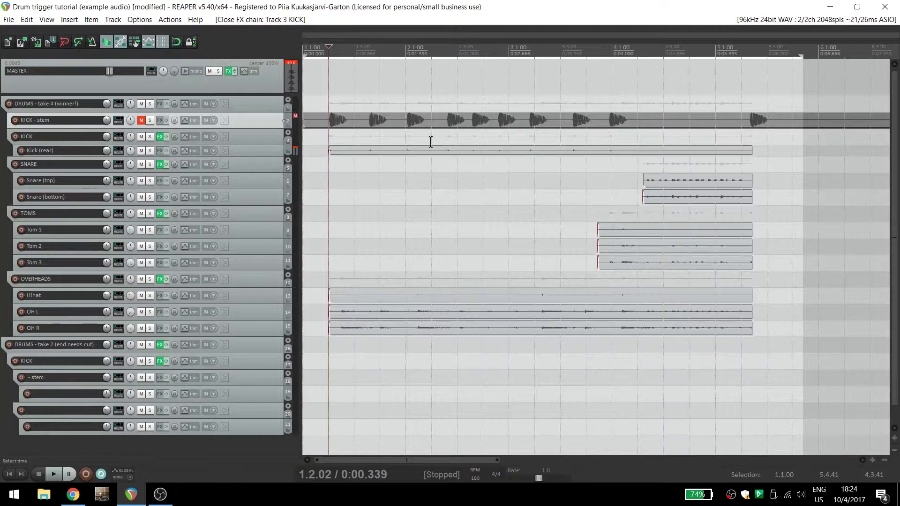
# Examine the fast kick hits starting around bar 7 on an enlarged Kick (rear) track
pyautogui.hscroll(6, 430, 142)
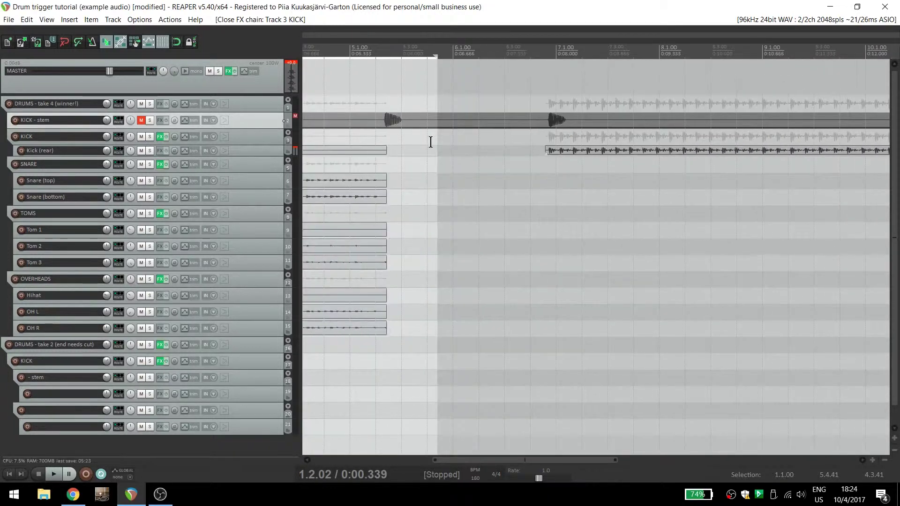
pyautogui.hscroll(4, 430, 142)
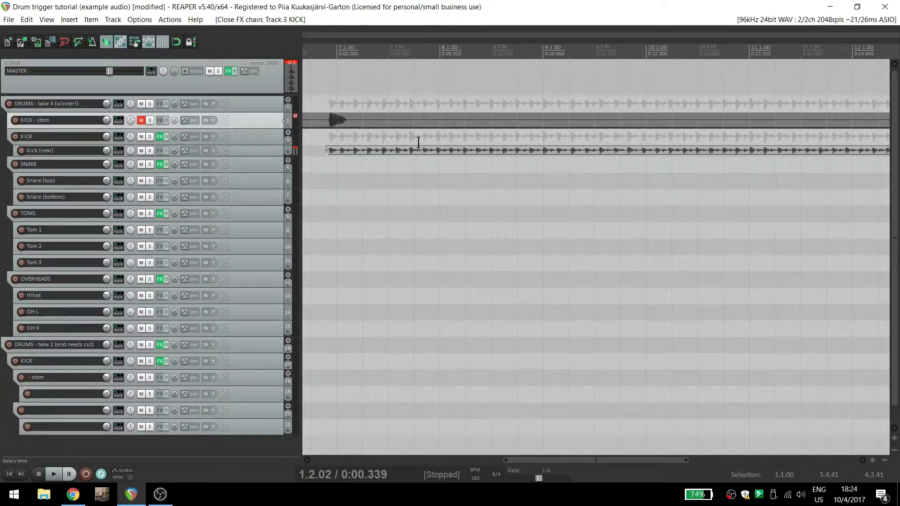
pyautogui.moveTo(270, 156); pyautogui.dragTo(270, 253)
pyautogui.scroll(3, 427, 221)
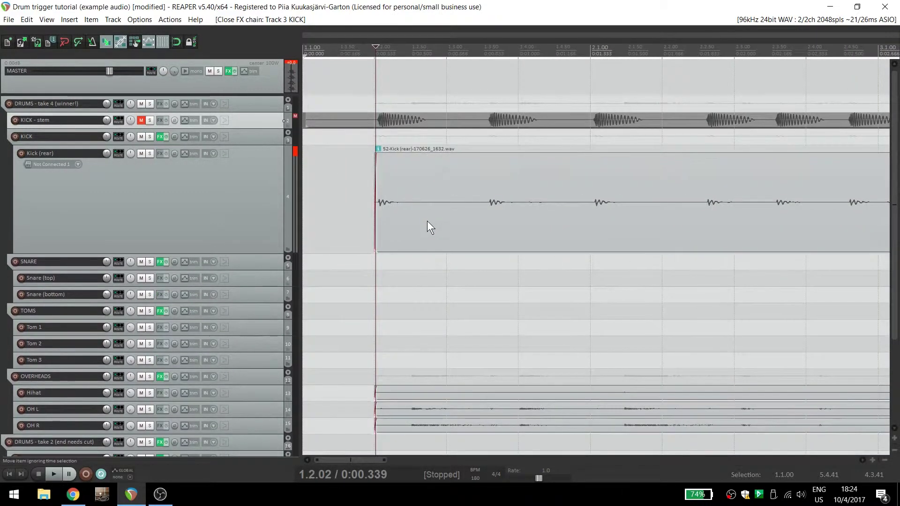
pyautogui.hscroll(10, 431, 223)
pyautogui.click(363, 109)
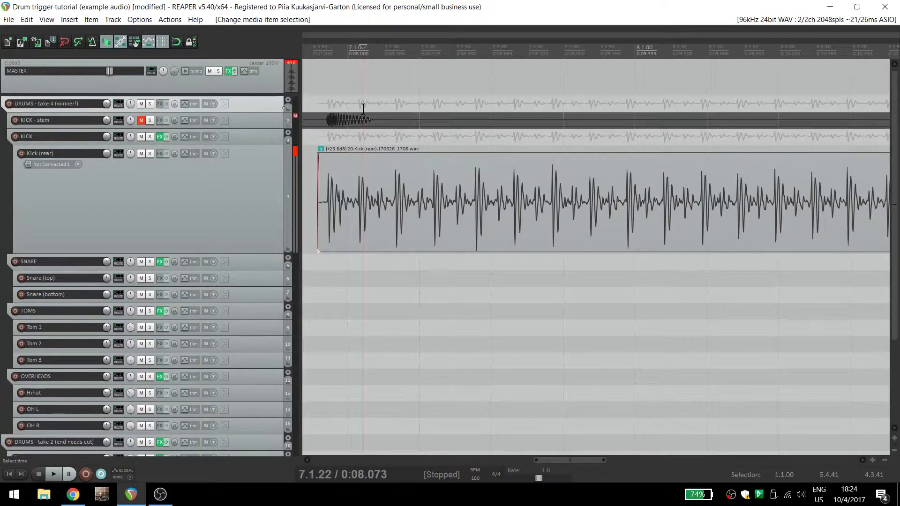
pyautogui.scroll(1, 363, 109)
pyautogui.scroll(2, 363, 108)
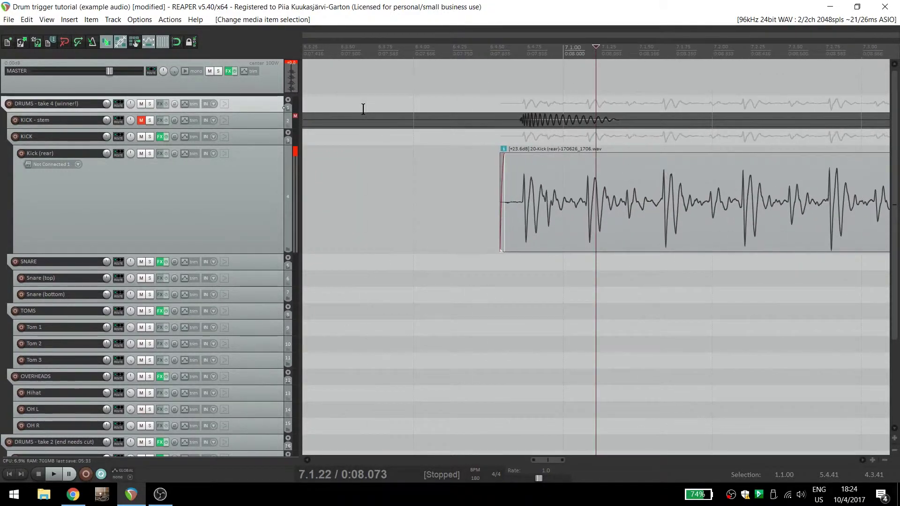
pyautogui.hscroll(5, 365, 109)
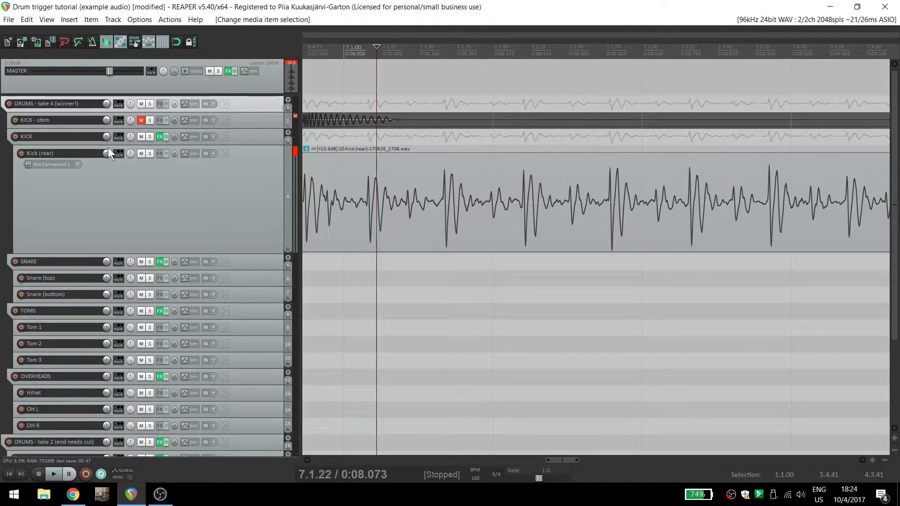
# Choose the stock - Kick to MIDI preset in the KICK folder's ReaGate, select the fast kick item, and close the effects chain
pyautogui.click(159, 135)
pyautogui.click(158, 161)
pyautogui.click(322, 175)
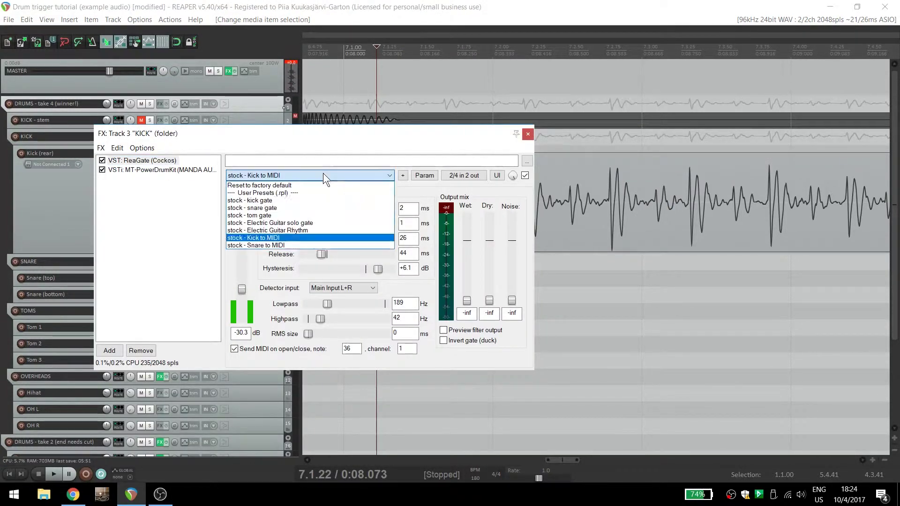
pyautogui.click(307, 237)
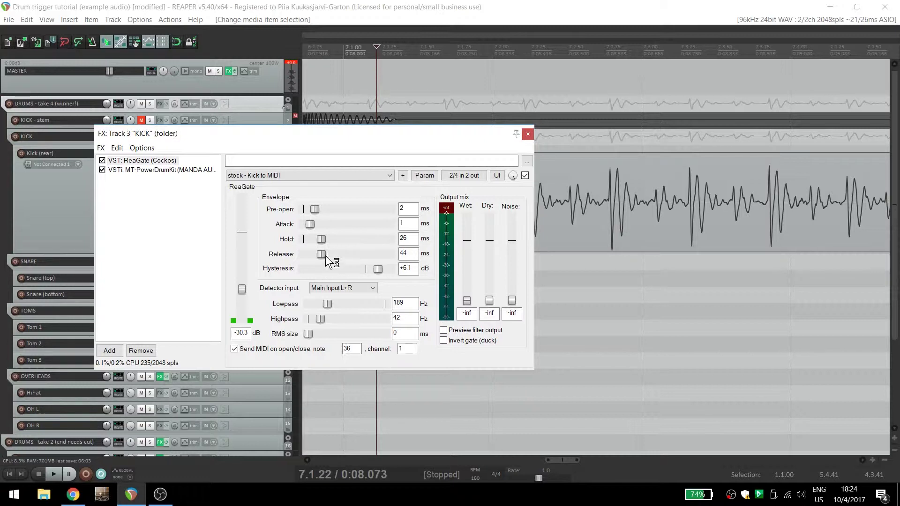
pyautogui.click(573, 187)
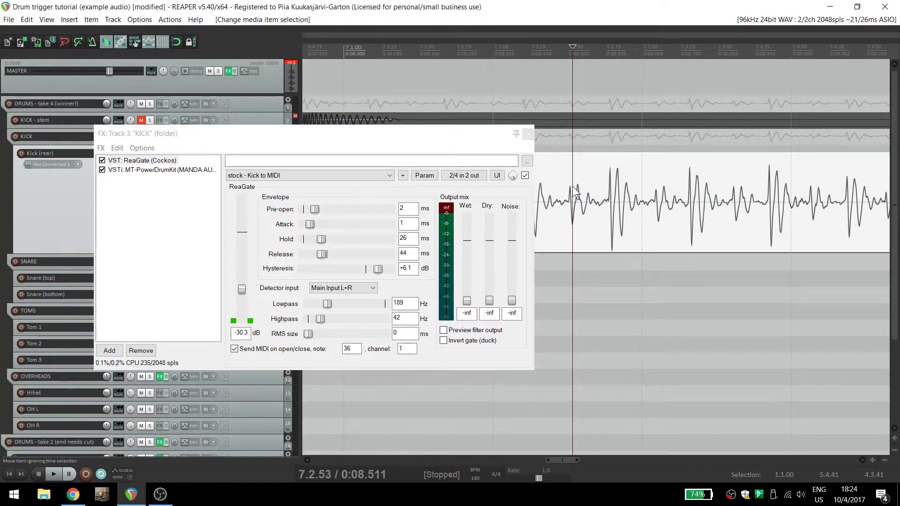
pyautogui.click(528, 134)
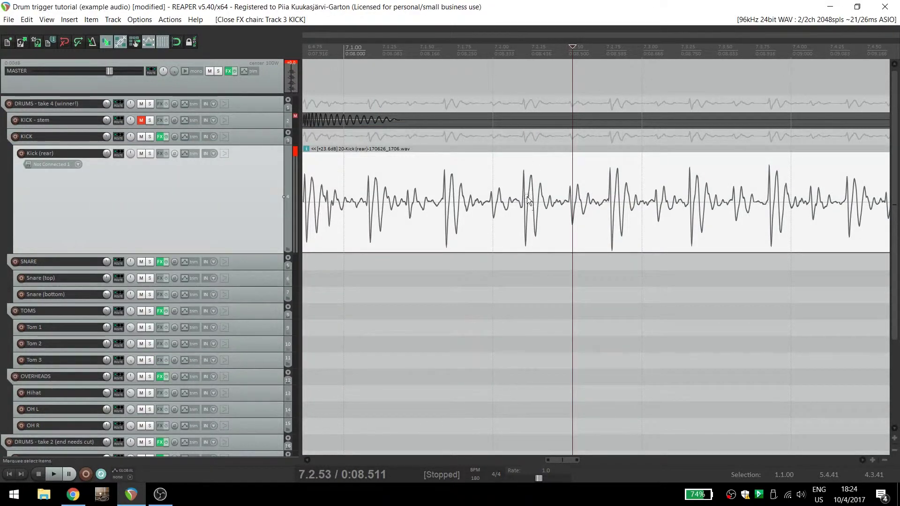
# Normalize the selected fast kick item on the Kick (rear) track
pyautogui.rightClick(528, 197)
pyautogui.moveTo(554, 186)
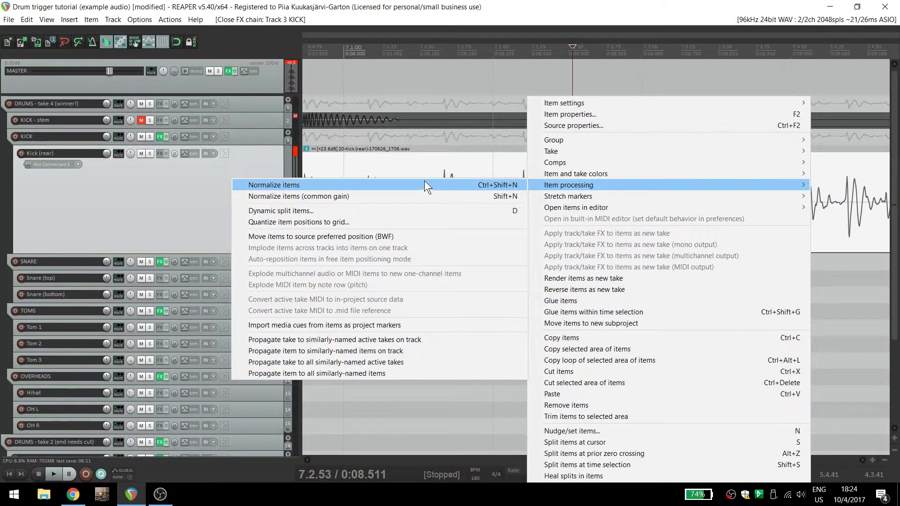
pyautogui.click(294, 185)
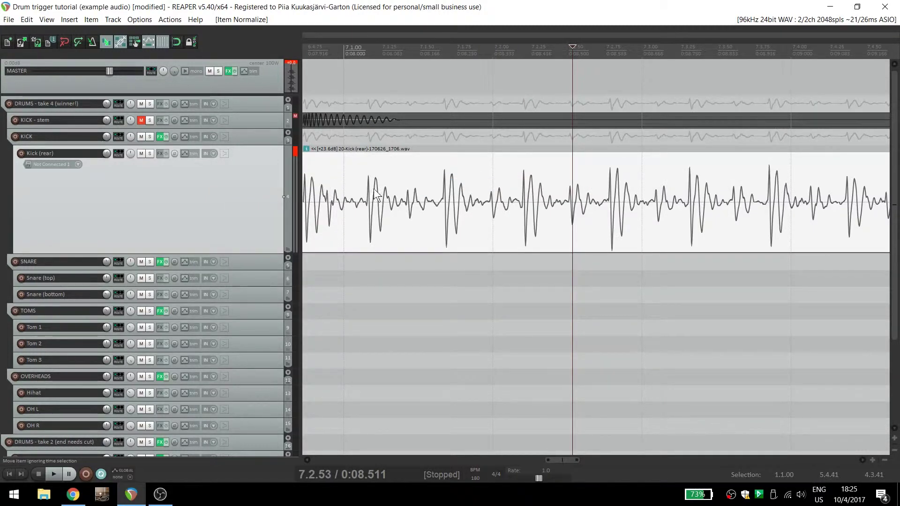
# Set the project tempo to 90 BPM
pyautogui.click(476, 478)
pyautogui.write('90')
pyautogui.press('Return')
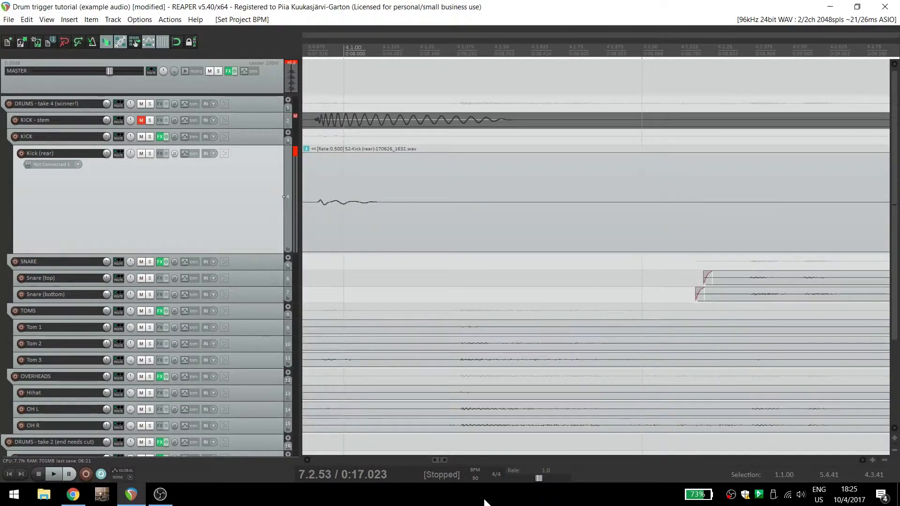
# Start playback just before the fast kick item near bar 7
pyautogui.scroll(-5, 574, 311)
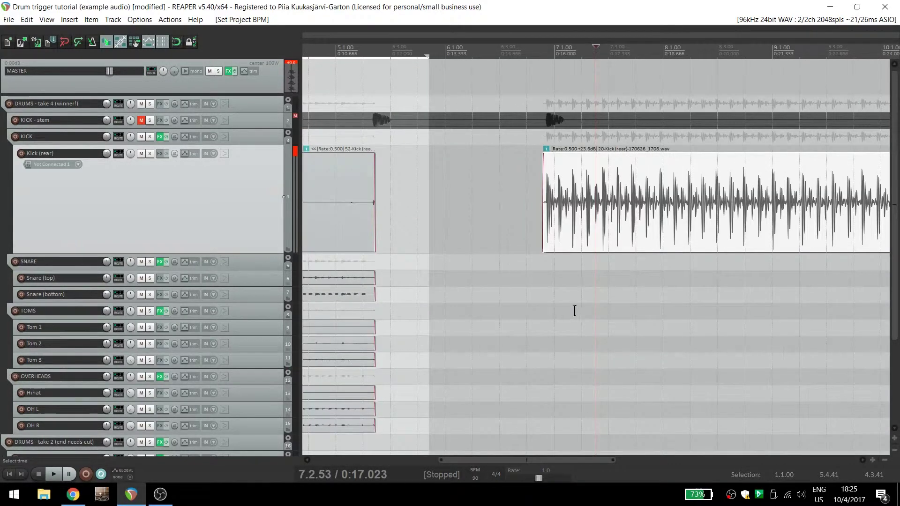
pyautogui.scroll(4, 575, 311)
pyautogui.scroll(-2, 445, 281)
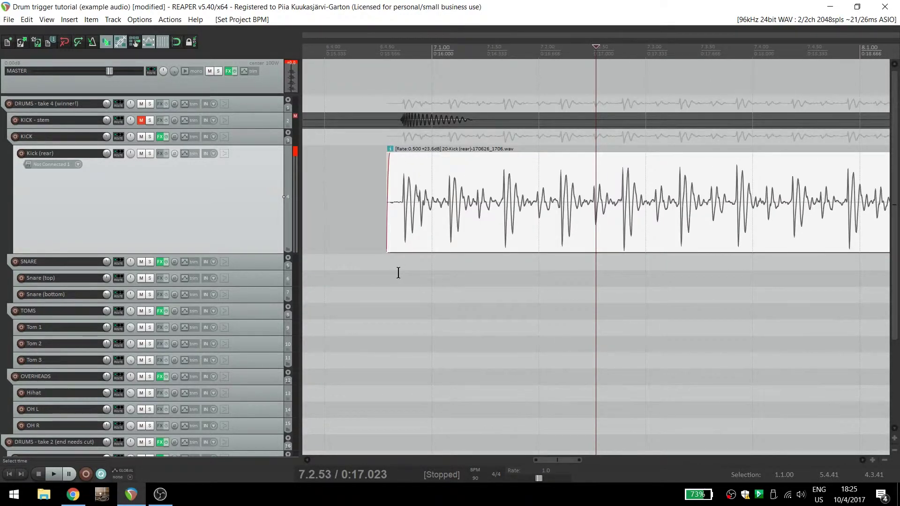
pyautogui.click(379, 261)
pyautogui.press('space')
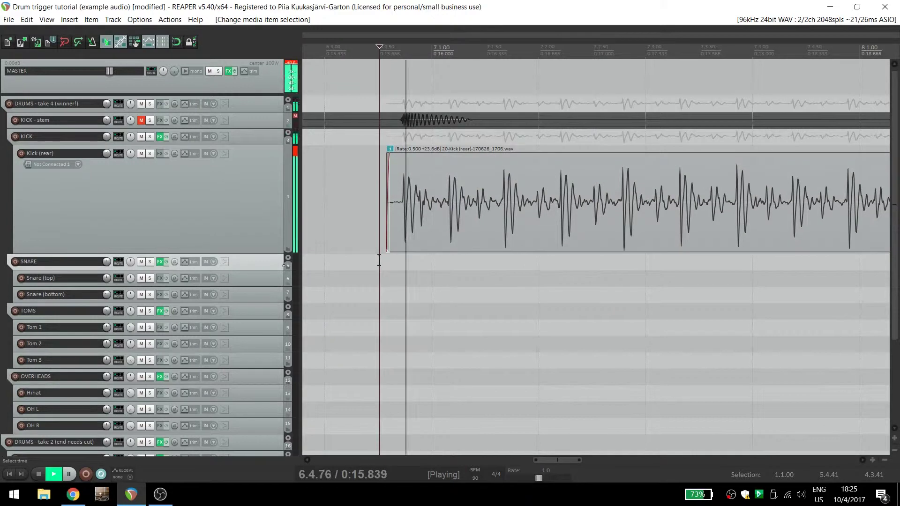
# Raise the ReaGate threshold on the KICK folder to -13.1 dB during playback, close the effects chain and stop playback
pyautogui.click(160, 136)
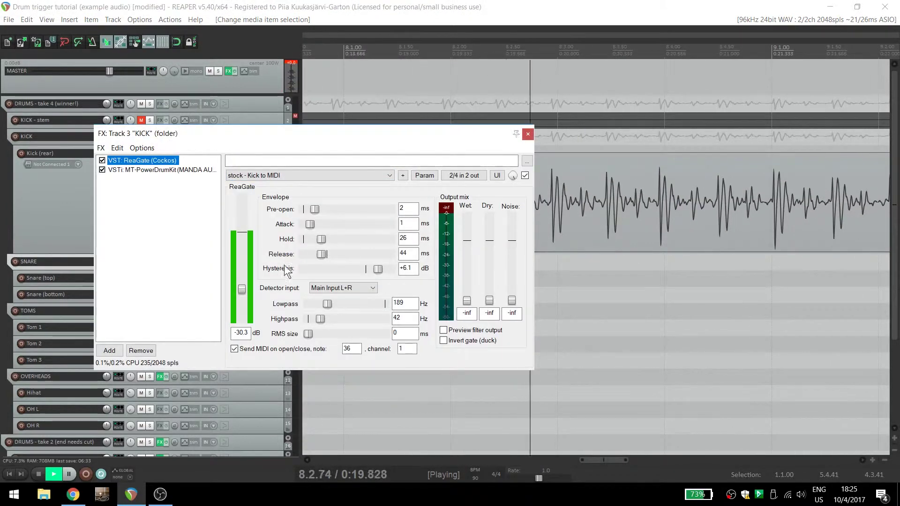
pyautogui.moveTo(246, 288); pyautogui.dragTo(241, 261)
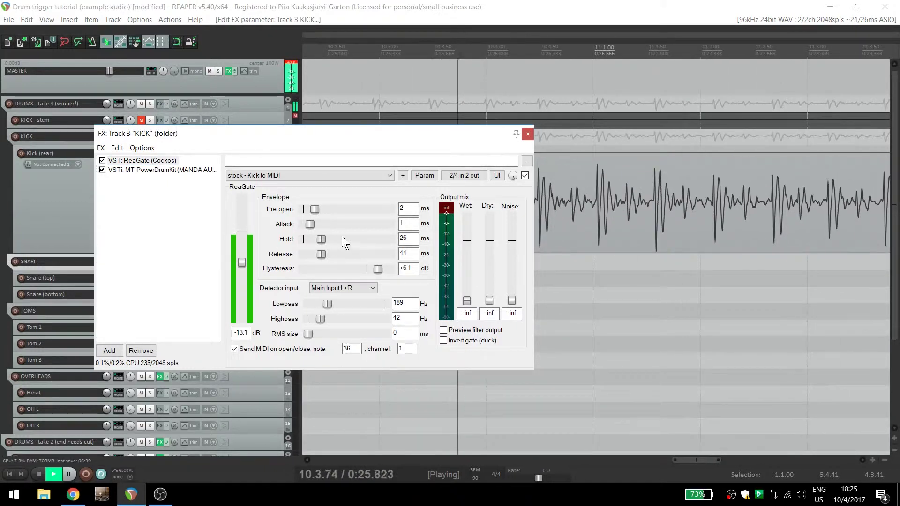
pyautogui.click(527, 134)
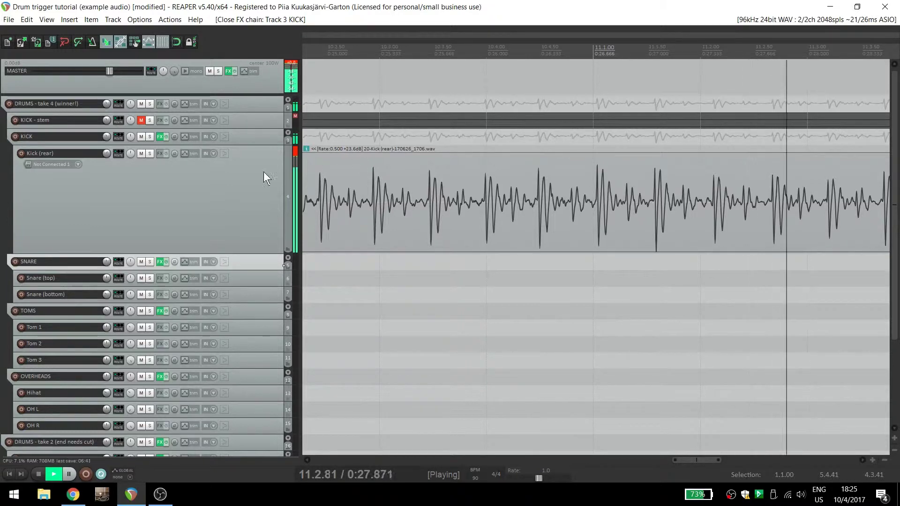
pyautogui.press('space')
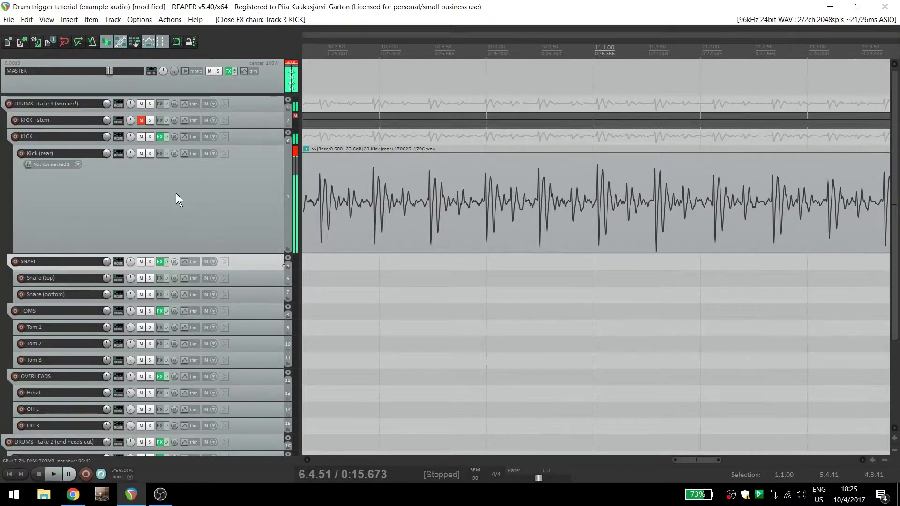
# Insert a new track between Kick (rear) and SNARE and arm it to record its MIDI output
pyautogui.rightClick(247, 235)
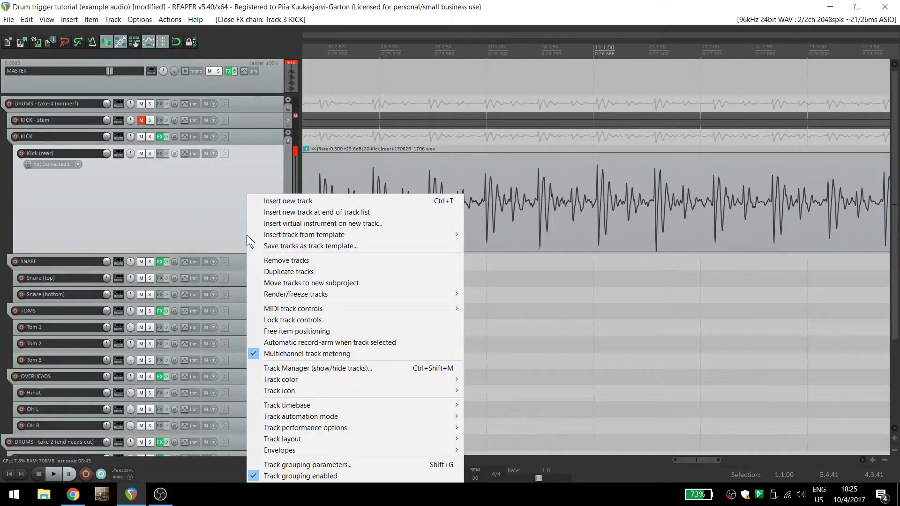
pyautogui.click(288, 203)
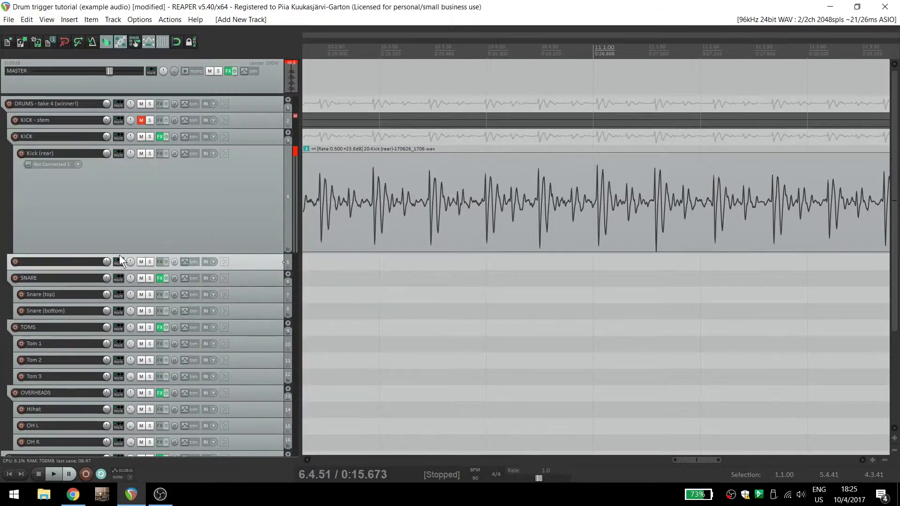
pyautogui.click(17, 264)
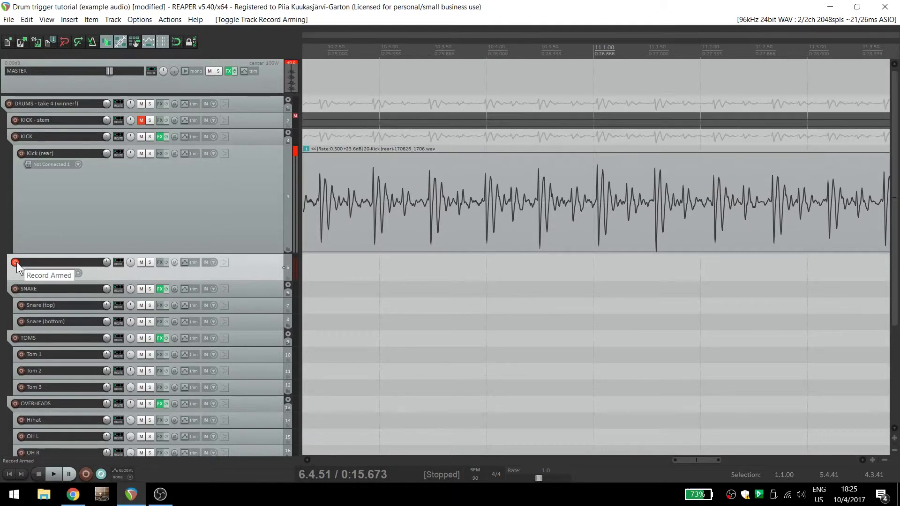
pyautogui.rightClick(16, 263)
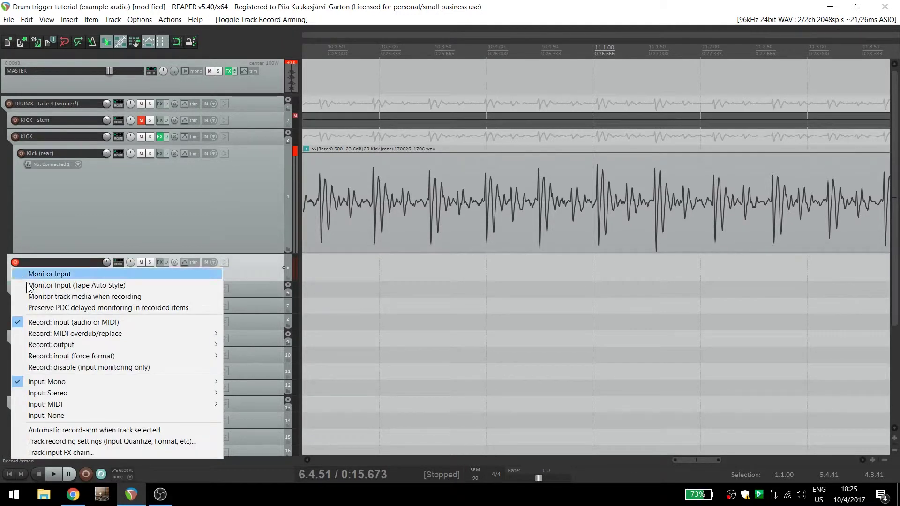
pyautogui.moveTo(105, 346)
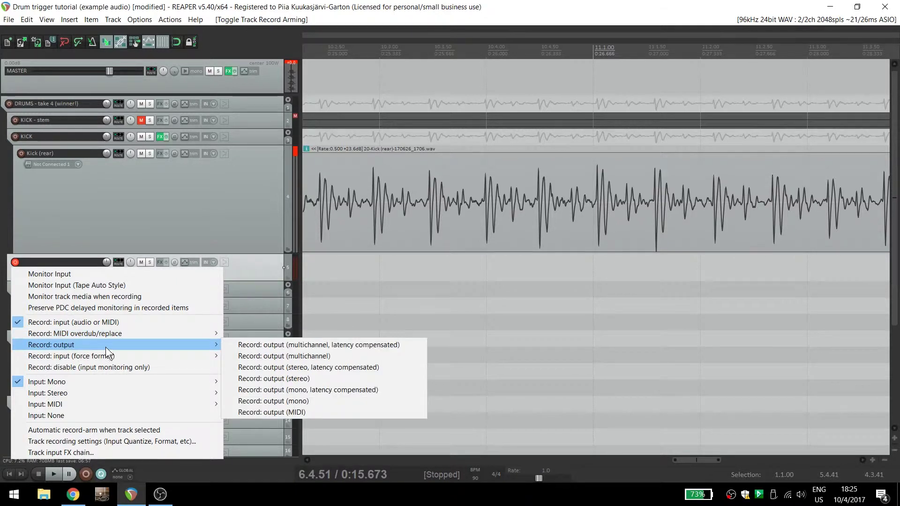
pyautogui.click(277, 414)
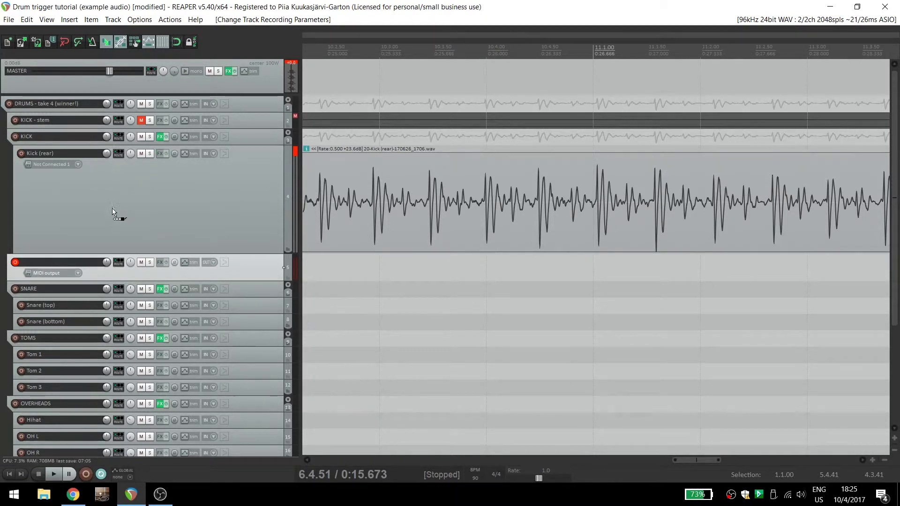
# Create a send from the KICK folder to the new track and bypass MT-PowerDrumKit in the KICK effects chain
pyautogui.moveTo(116, 261); pyautogui.dragTo(116, 262)
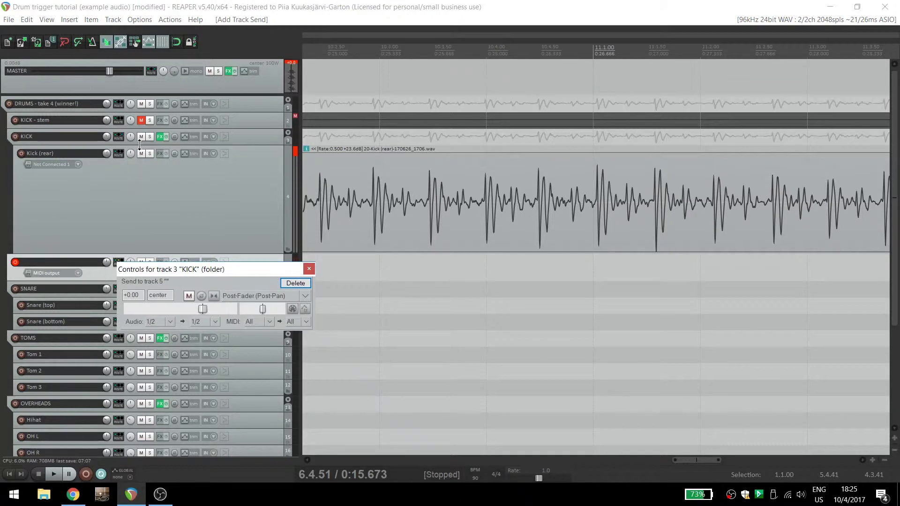
pyautogui.click(158, 134)
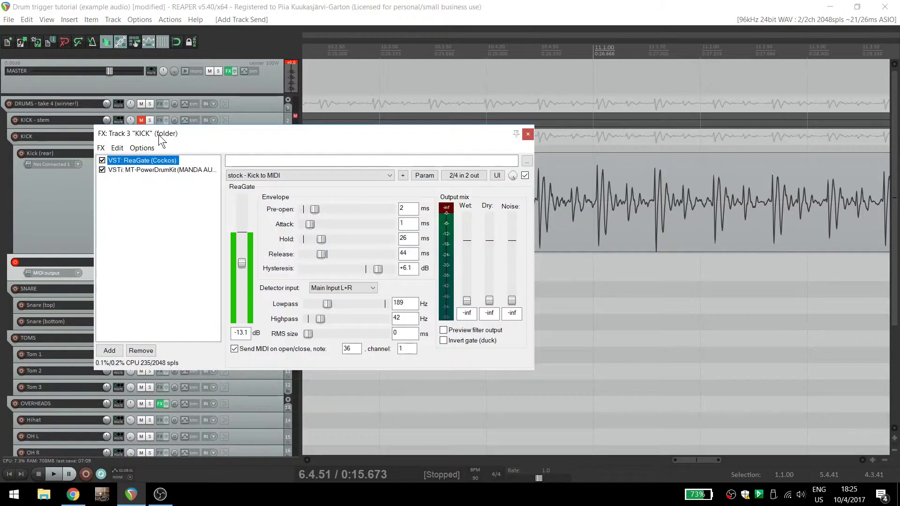
pyautogui.click(103, 170)
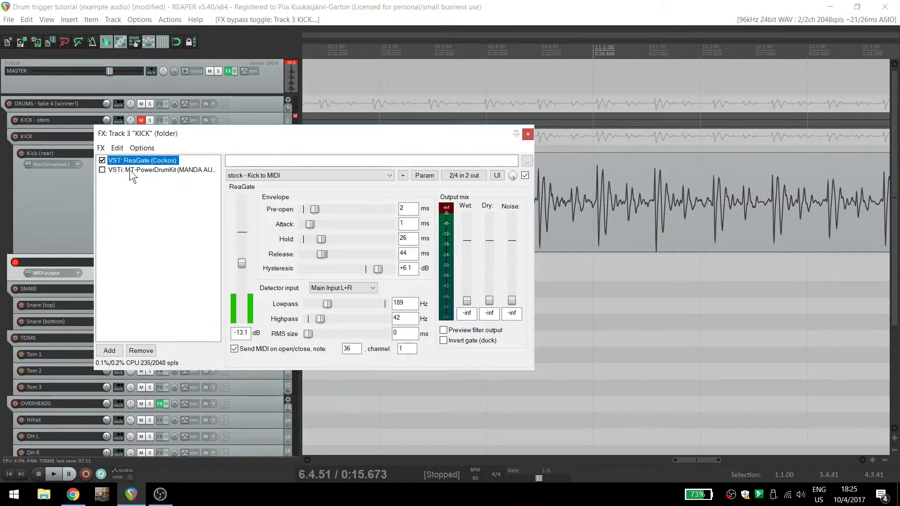
pyautogui.click(527, 134)
# Record the triggered MIDI of the whole fast kick passage onto the new track, making that track taller while recording
pyautogui.scroll(-10, 323, 291)
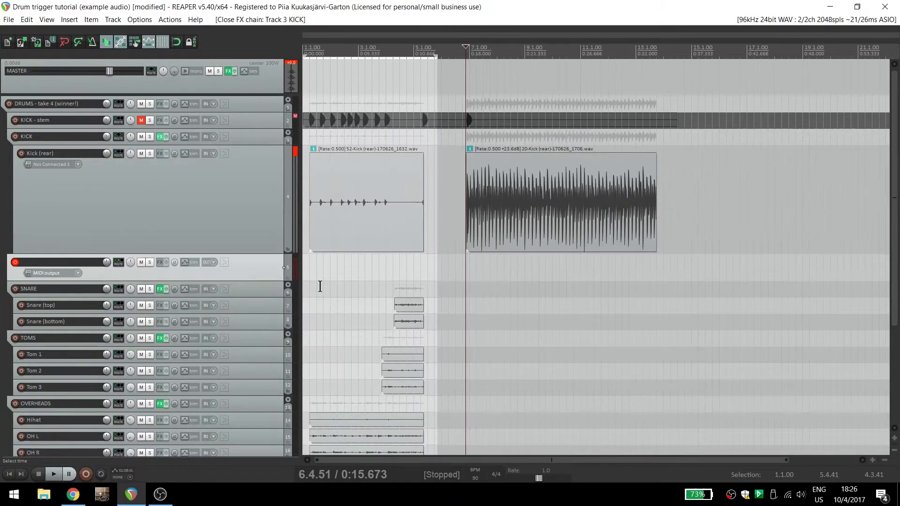
pyautogui.hotkey('ctrl', 'r')
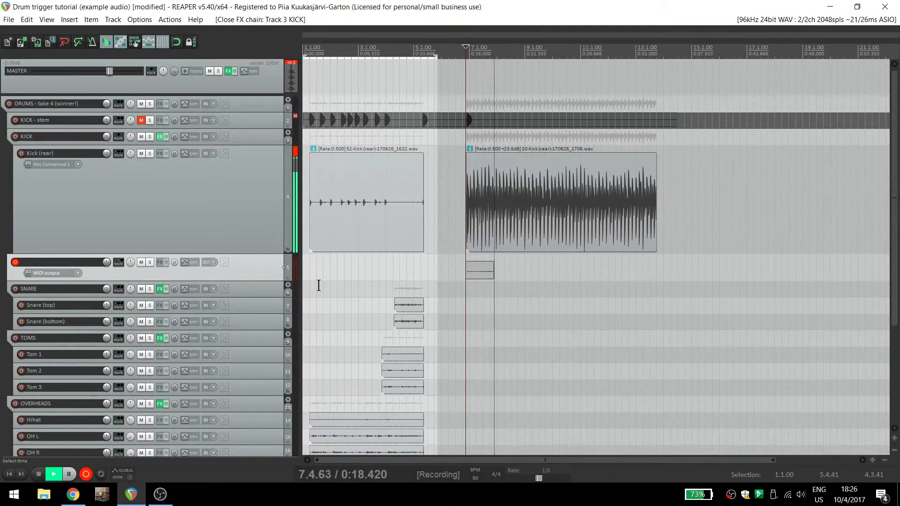
pyautogui.moveTo(278, 283); pyautogui.dragTo(273, 361)
pyautogui.scroll(8, 273, 361)
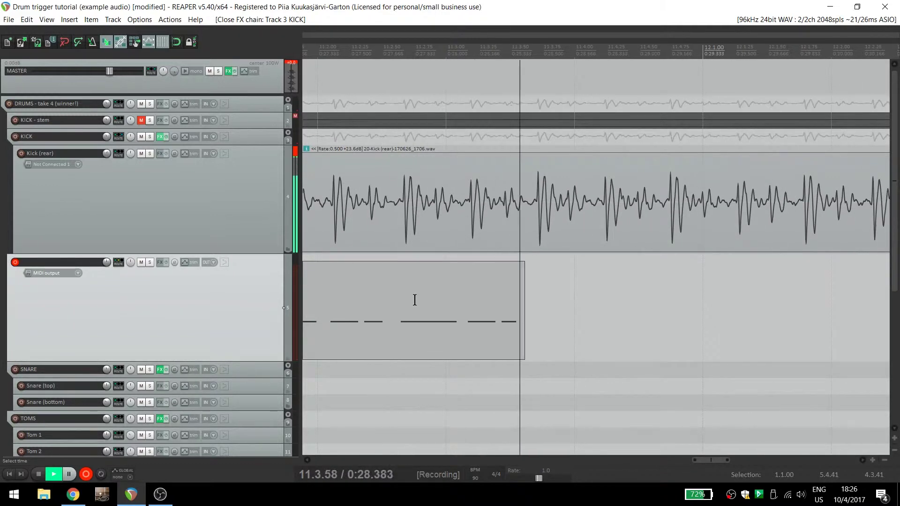
pyautogui.scroll(-10, 415, 300)
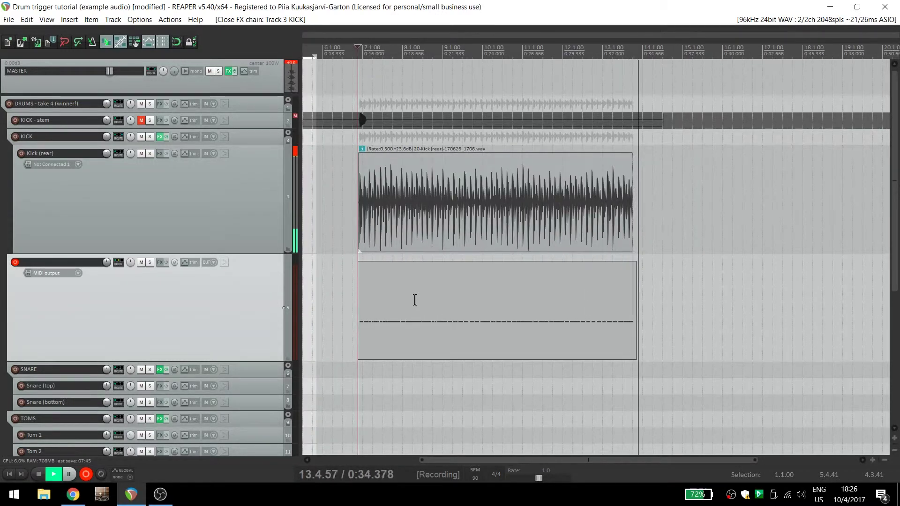
pyautogui.press('space')
# In the recorded MIDI item, shift the second C2 note after bar 8 slightly later and add three C2 notes close behind it
pyautogui.doubleClick(415, 300)
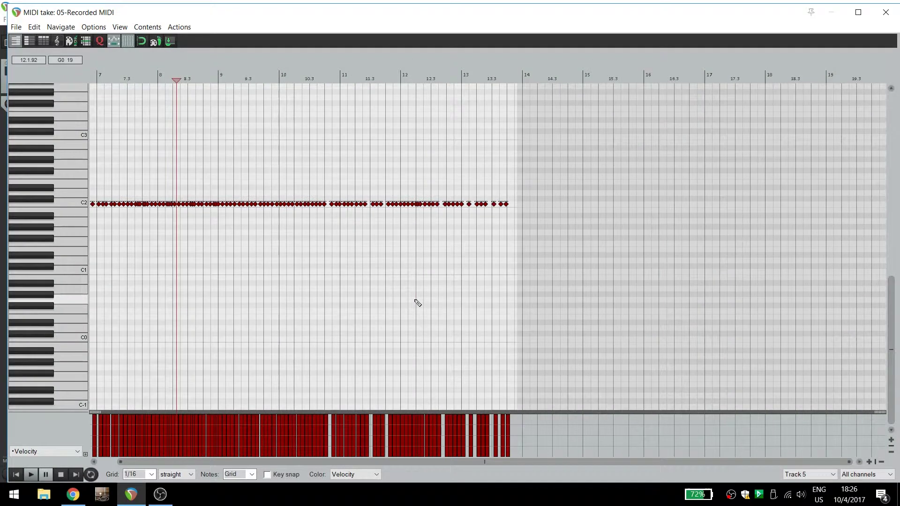
pyautogui.scroll(5, 403, 267)
pyautogui.scroll(5, 403, 266)
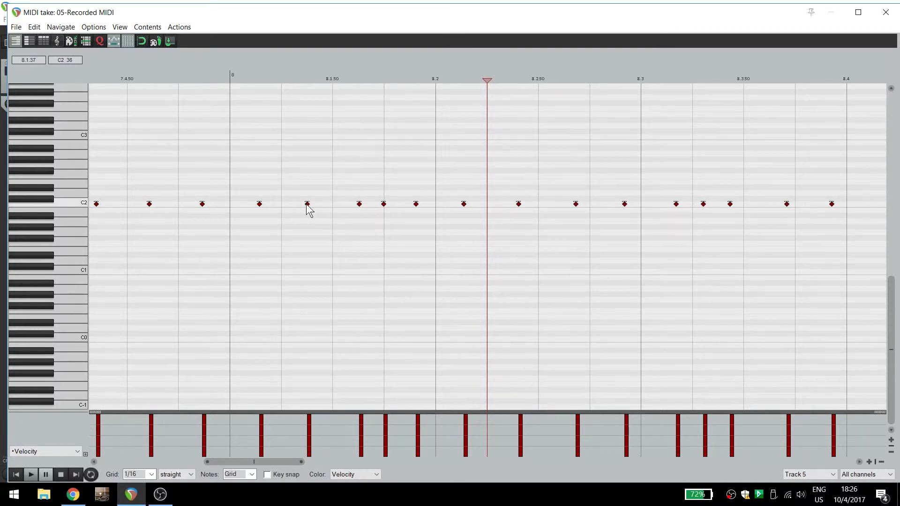
pyautogui.moveTo(307, 205)
pyautogui.mouseDown()
pyautogui.moveTo(319, 205)
pyautogui.moveTo(303, 205)
pyautogui.moveTo(312, 206)
pyautogui.mouseUp()
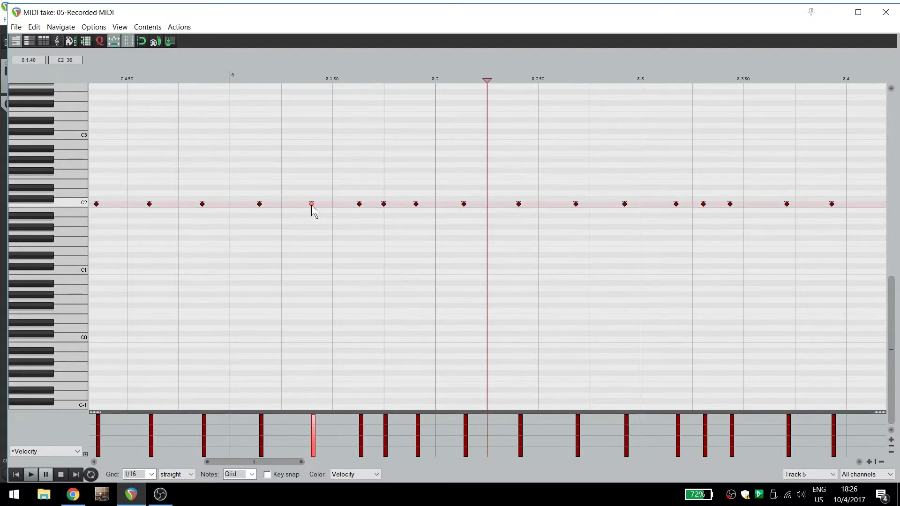
pyautogui.click(319, 203)
pyautogui.click(327, 204)
pyautogui.click(333, 204)
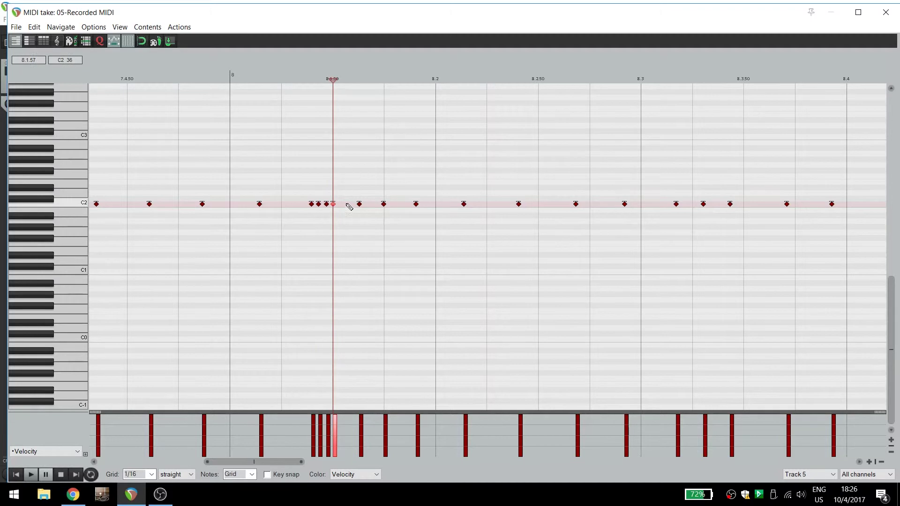
# Delete the three C2 notes following the newly added ones and close the MIDI editor
pyautogui.doubleClick(360, 205)
pyautogui.doubleClick(384, 205)
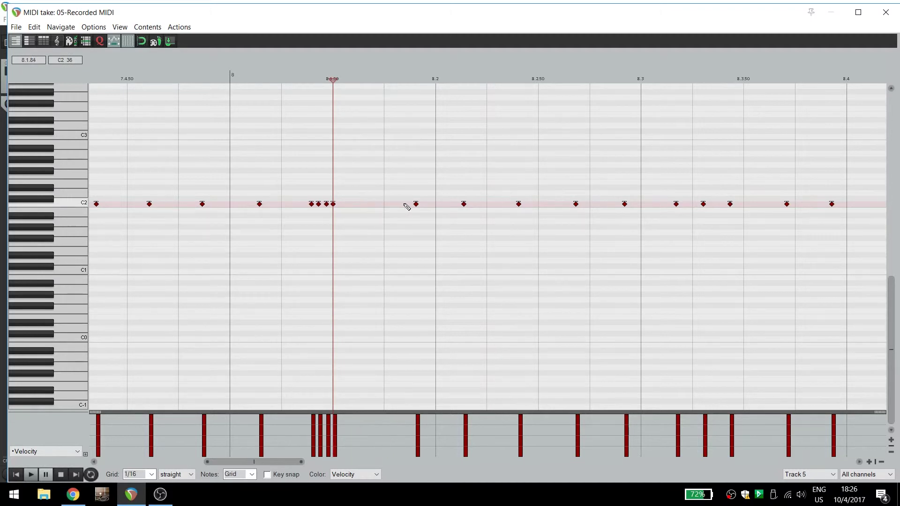
pyautogui.doubleClick(416, 205)
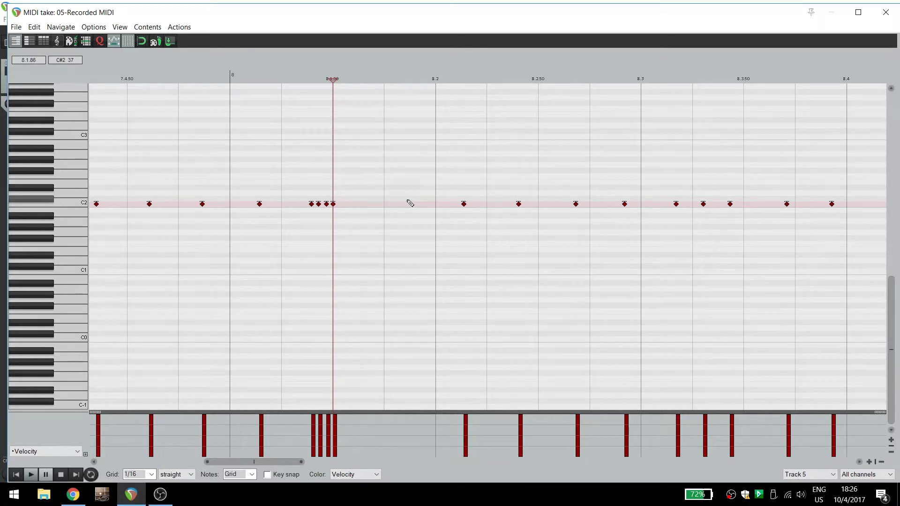
pyautogui.press('Escape')
# Mute the KICK folder and the MIDI track, disarm the MIDI track and unmute the KICK - stem track
pyautogui.hscroll(-4, 335, 173)
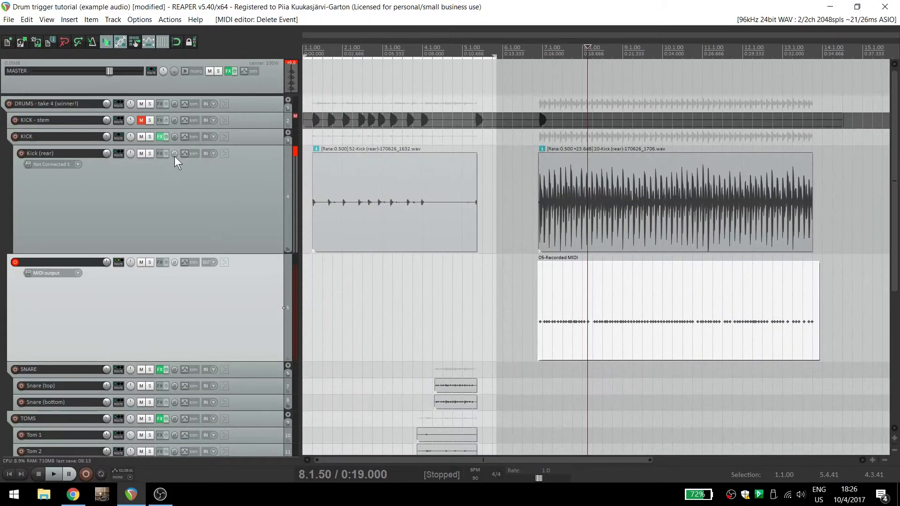
pyautogui.click(140, 136)
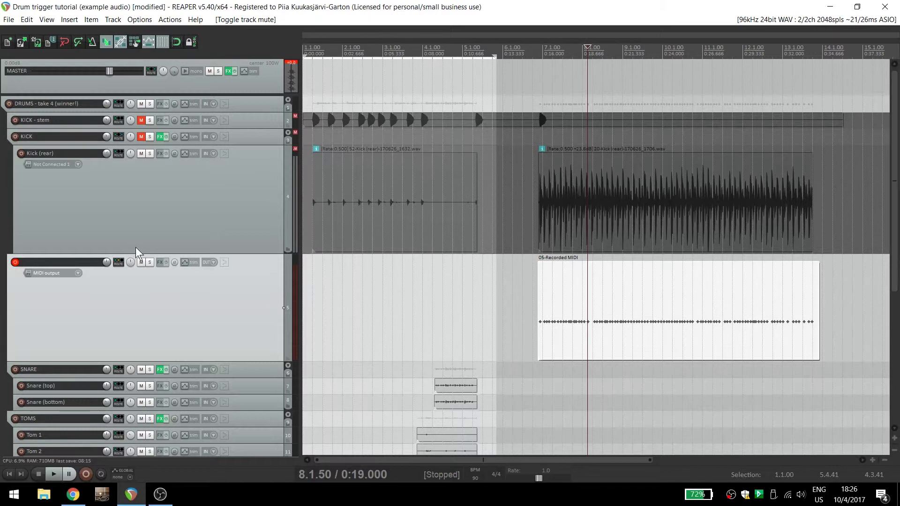
pyautogui.click(141, 263)
pyautogui.click(15, 263)
pyautogui.click(141, 120)
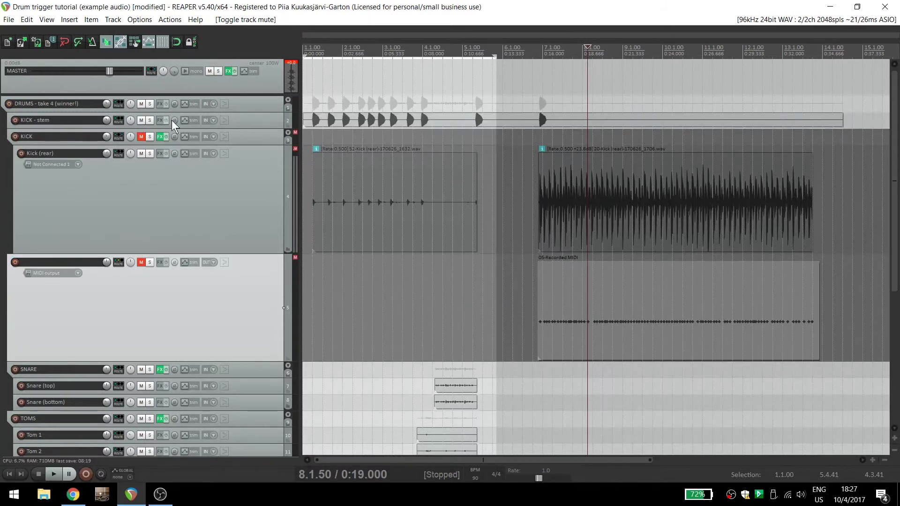
# Make the KICK - stem track taller, place the edit cursor at its first hit and set the project tempo to 180 BPM
pyautogui.moveTo(255, 128); pyautogui.dragTo(254, 177)
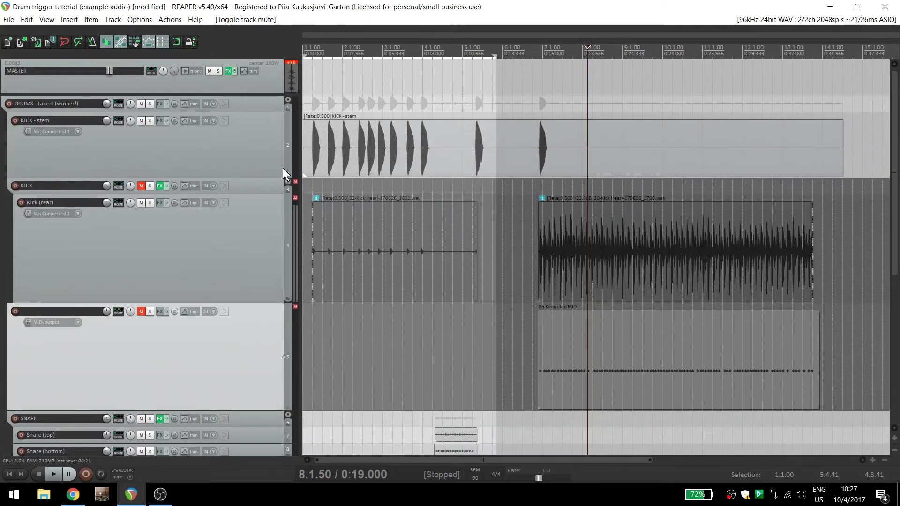
pyautogui.scroll(3, 365, 148)
pyautogui.hscroll(-5, 364, 149)
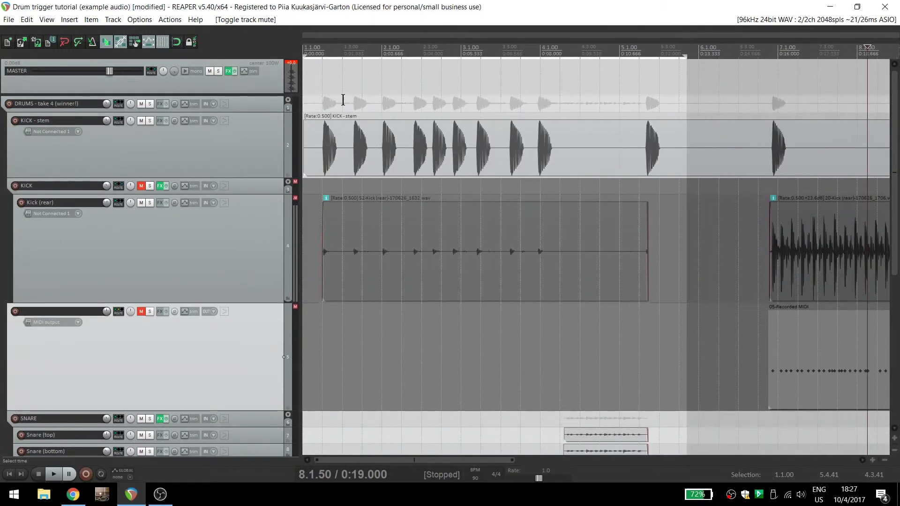
pyautogui.click(323, 90)
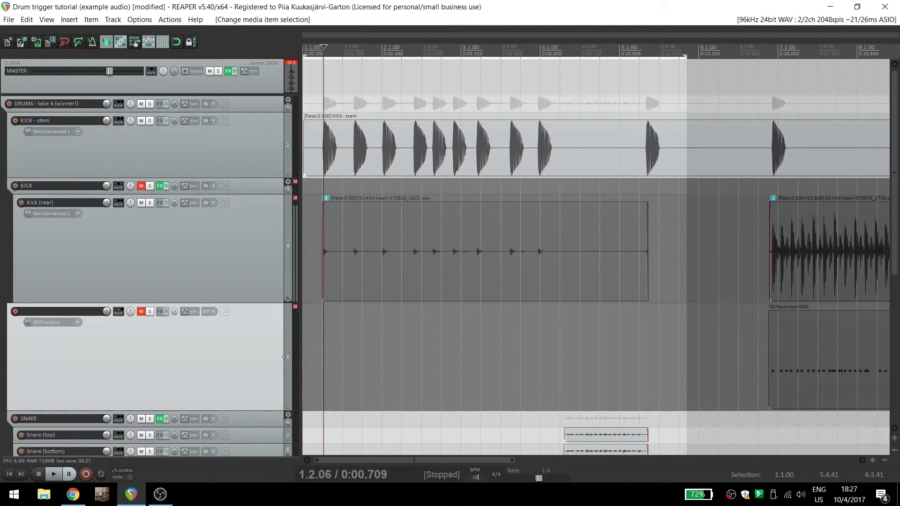
pyautogui.write('180')
pyautogui.press('Return')
# Play from the first kick hit, solo the KICK - stem track during playback and stop
pyautogui.press('space')
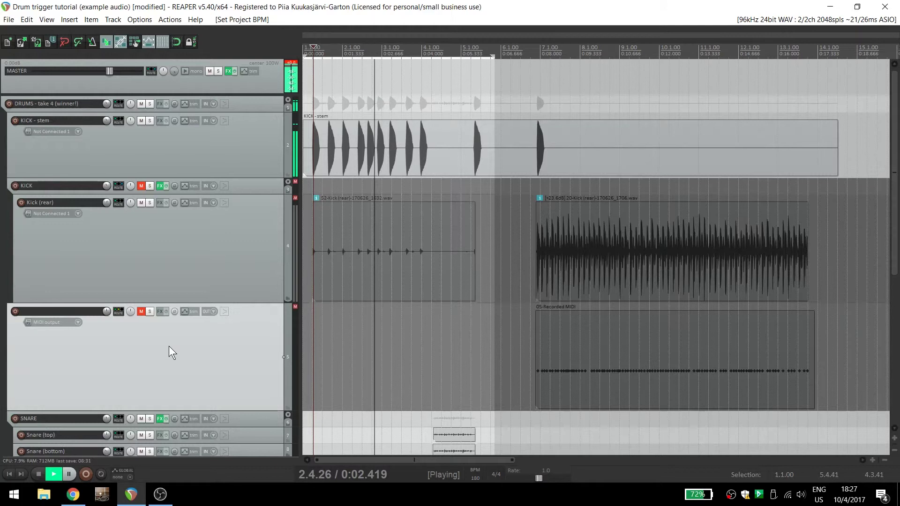
pyautogui.click(150, 120)
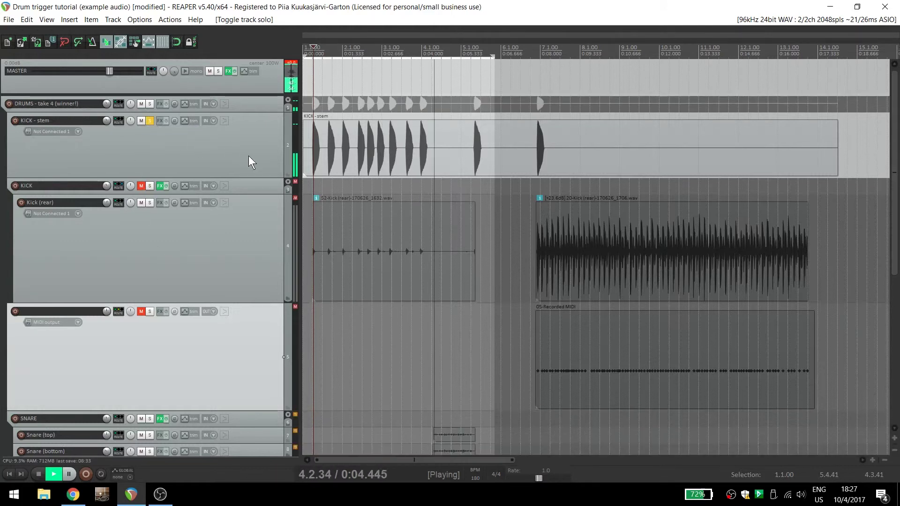
pyautogui.press('space')
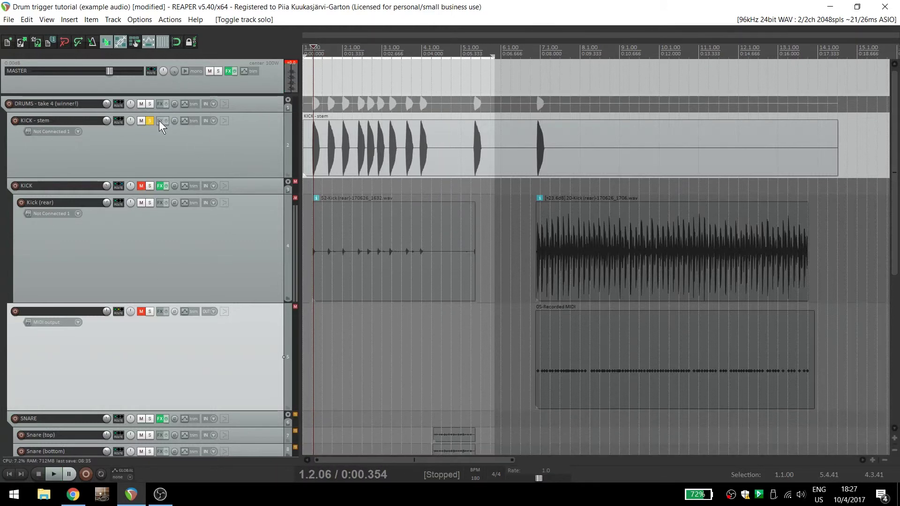
# Add the ReaEQ plugin to the KICK - stem track
pyautogui.click(160, 121)
pyautogui.write('reae')
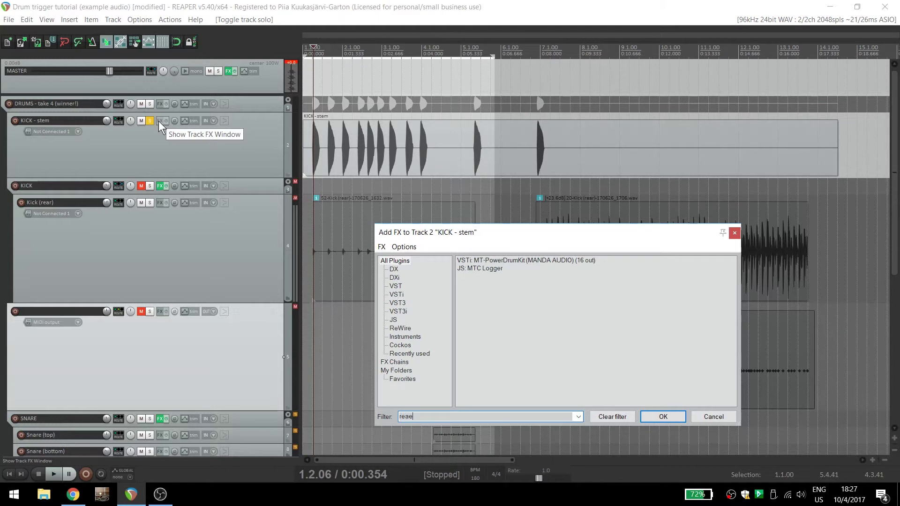
pyautogui.write('q')
pyautogui.doubleClick(474, 262)
# Cut ReaEQ's high shelf band 4 to -120.0 dB at 1992.1 Hz, play the stem through it and close the plugin window
pyautogui.moveTo(238, 102); pyautogui.dragTo(194, 140)
pyautogui.press('space')
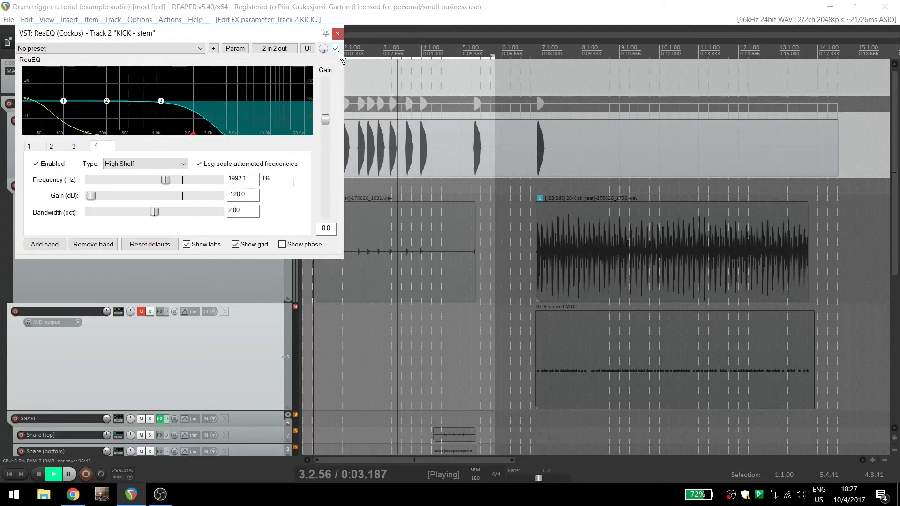
pyautogui.click(338, 34)
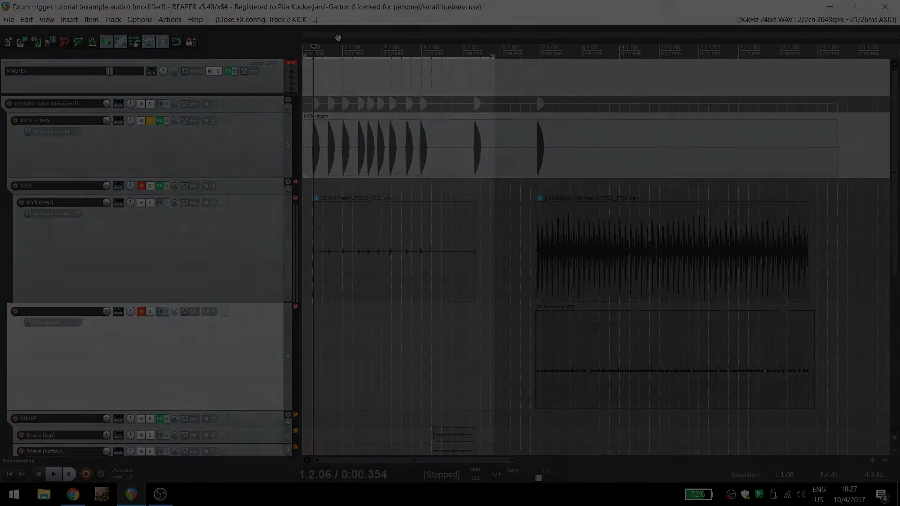